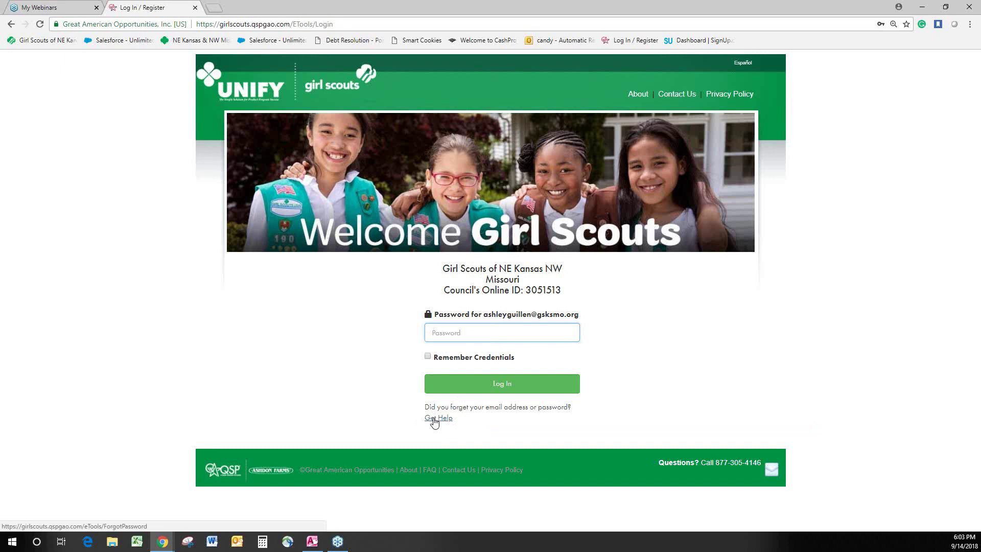
Enter the account password and log in to the council dashboard.
click(473, 333)
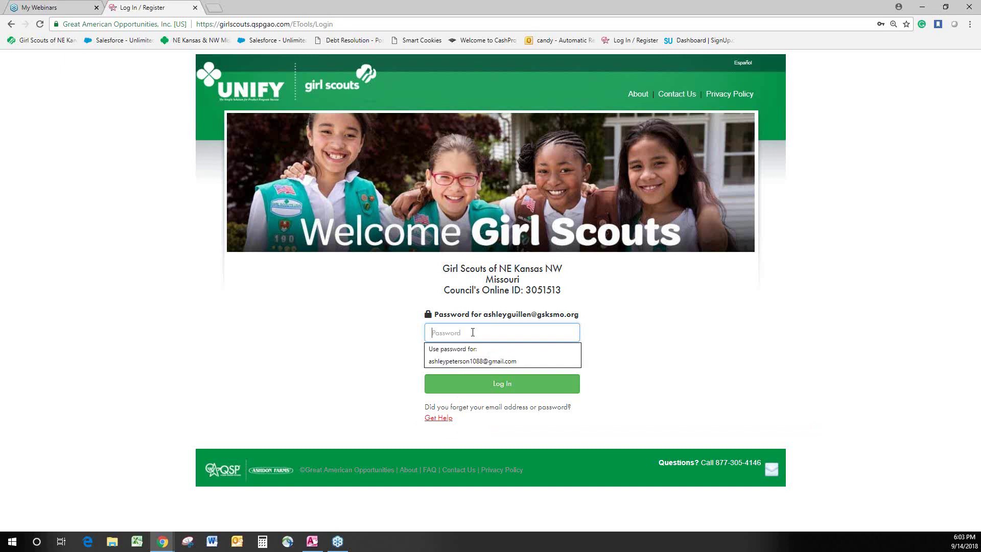
text(•••)
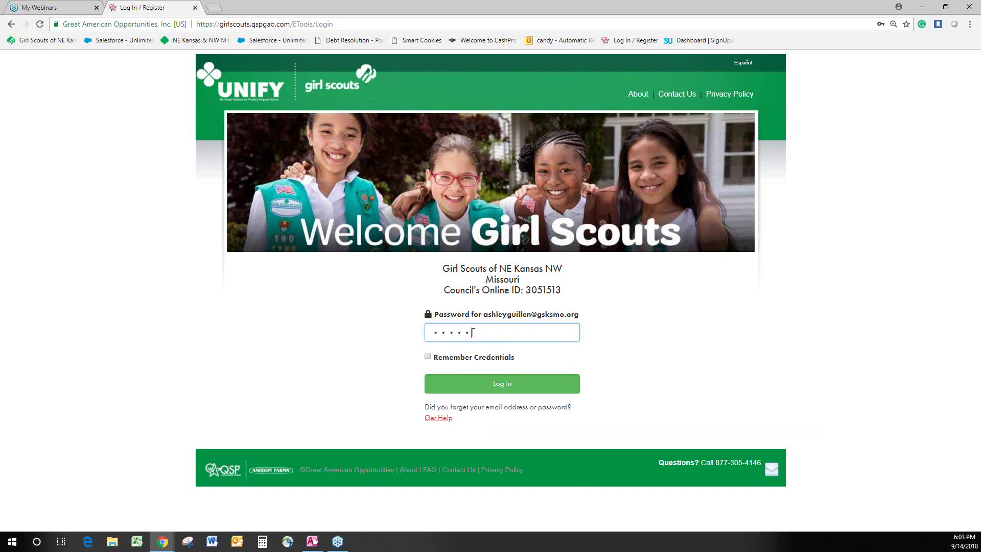
key(Return)
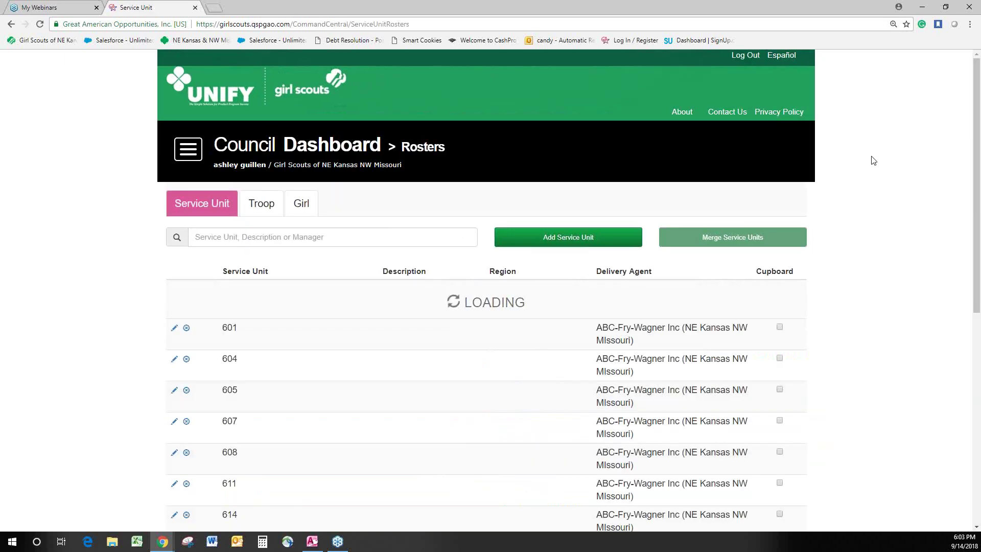
Search the girl roster for troop 1.
click(293, 215)
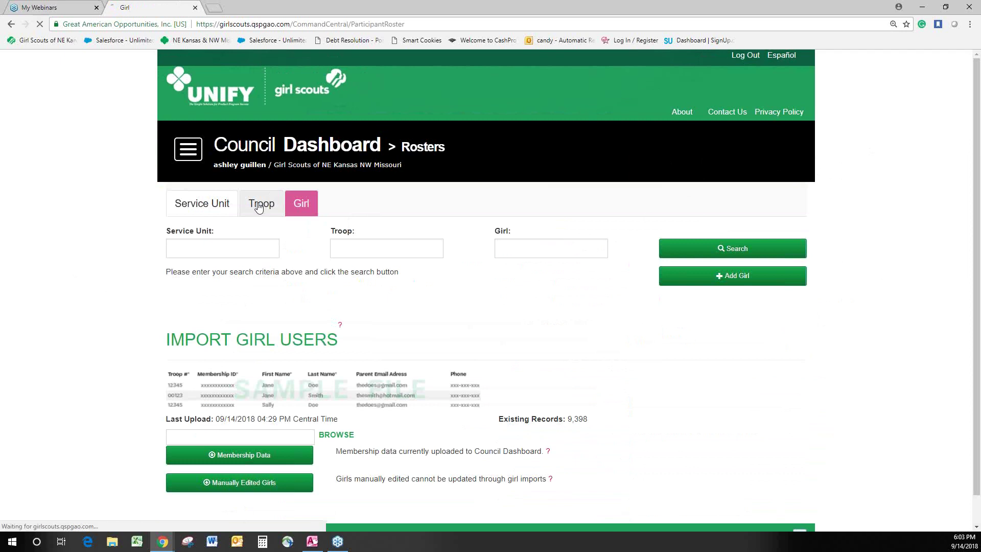
click(219, 206)
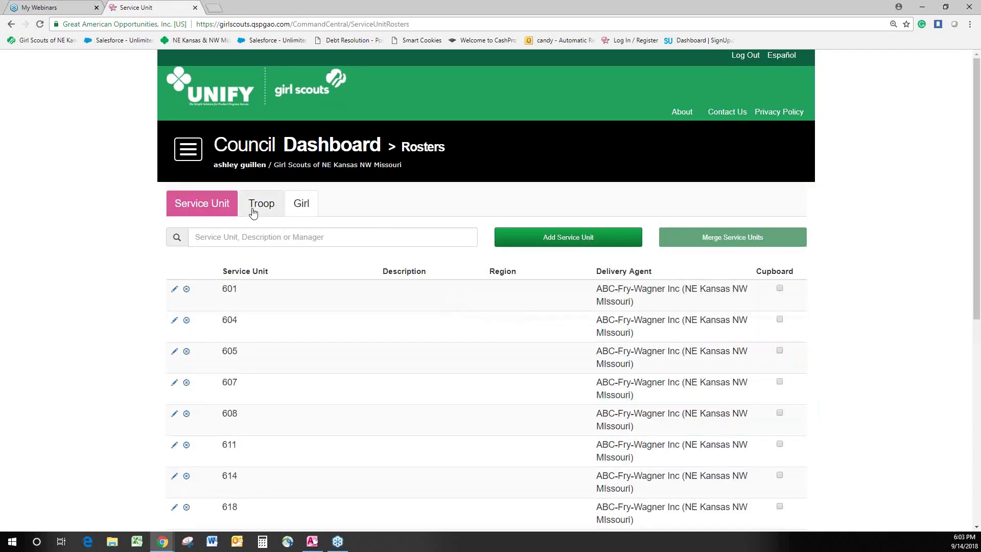
click(300, 209)
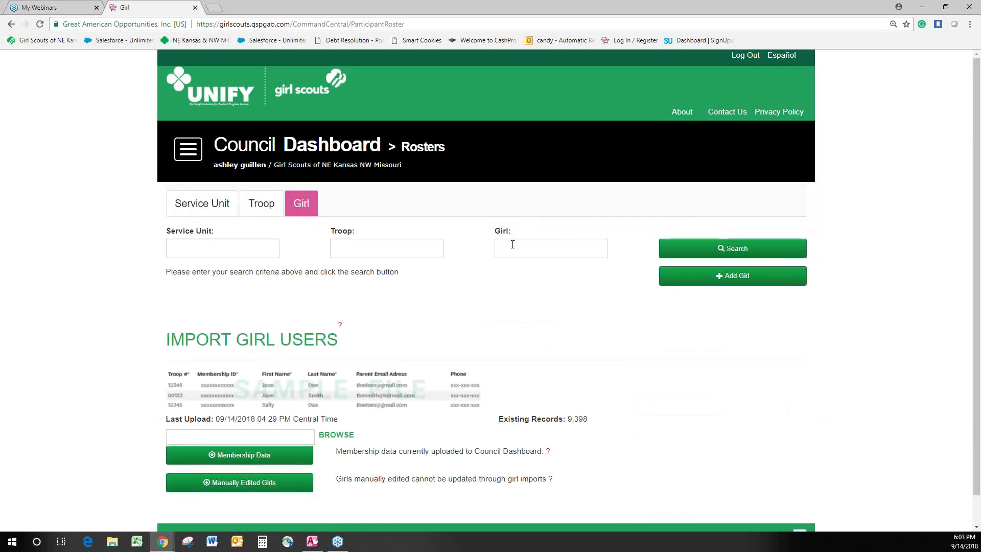
click(574, 246)
click(388, 249)
text(1)
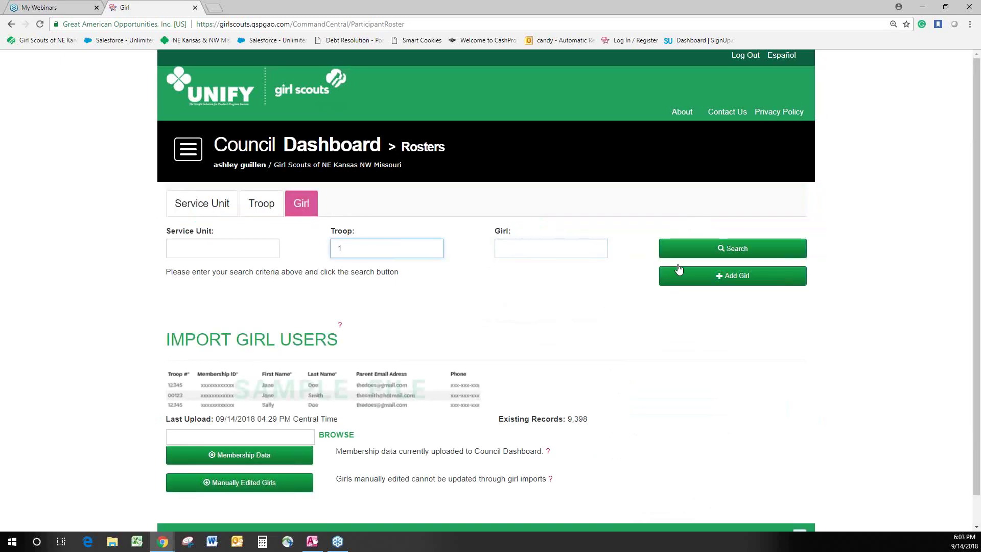
click(708, 245)
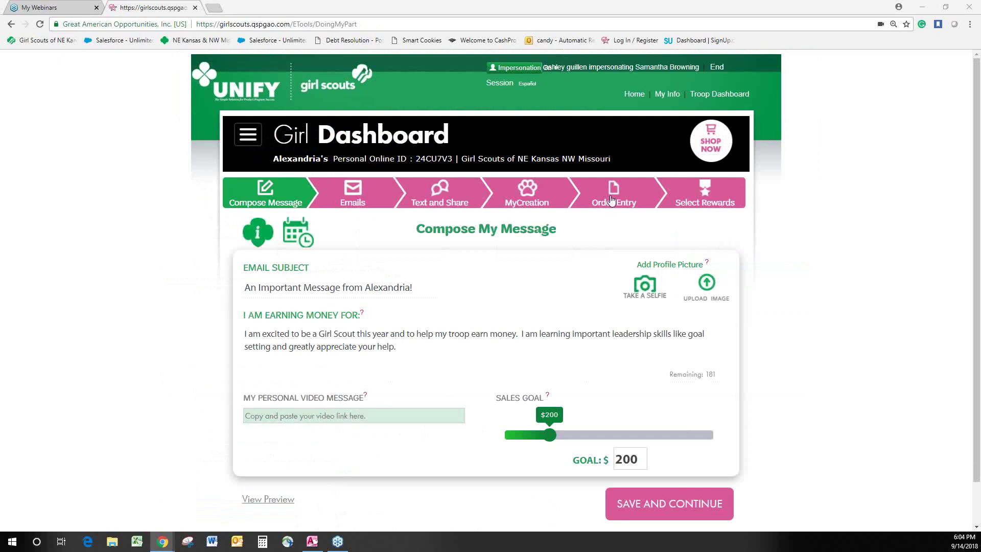
View the Girl Dashboard's navigation options, including the Switch Role choices, and close the list.
click(247, 141)
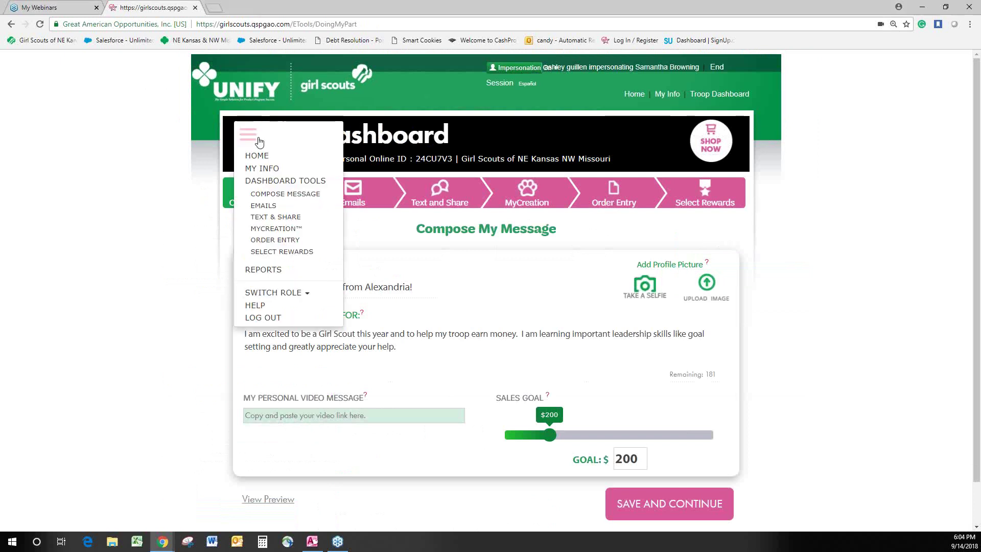
click(287, 278)
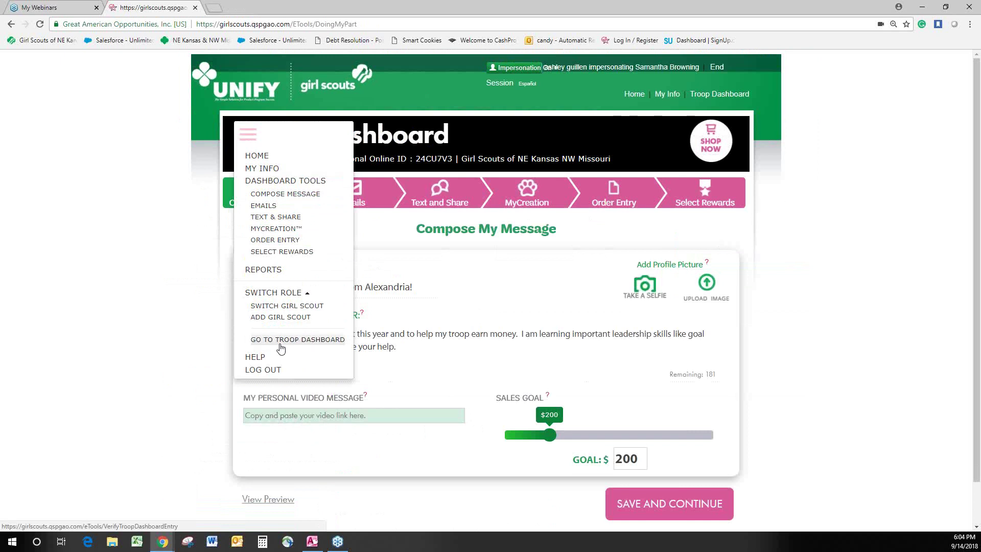
click(939, 309)
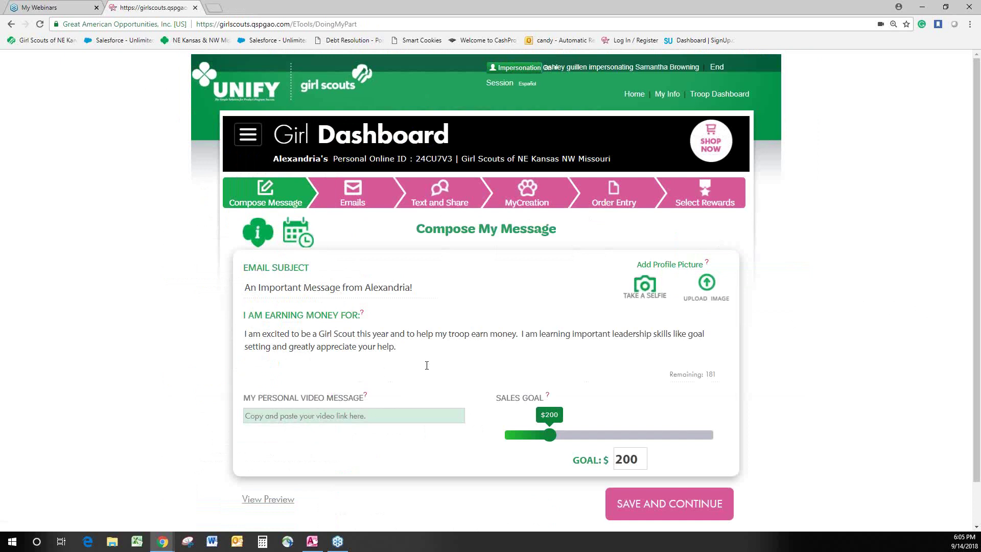
Open the girl's information window and review its sales, messages and program info sections.
click(259, 232)
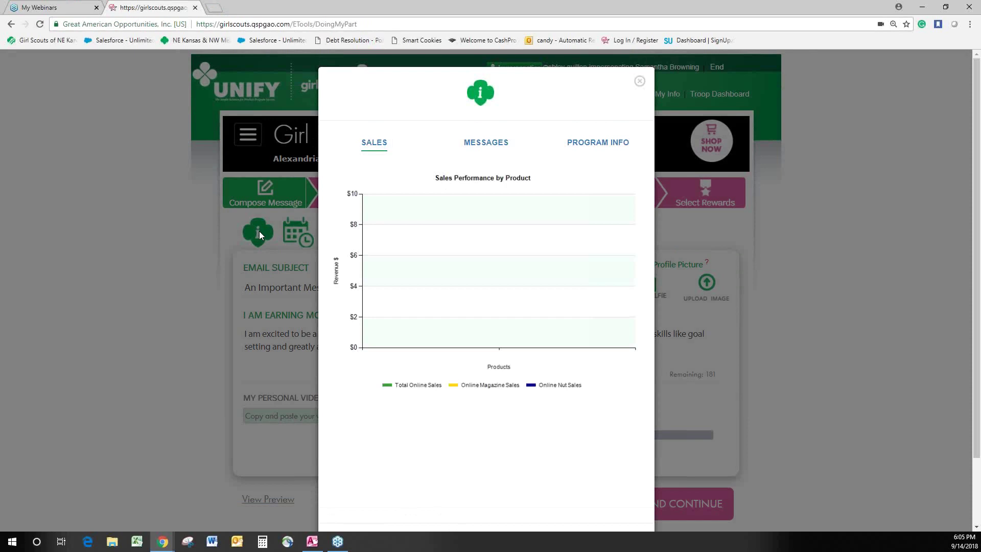
click(495, 142)
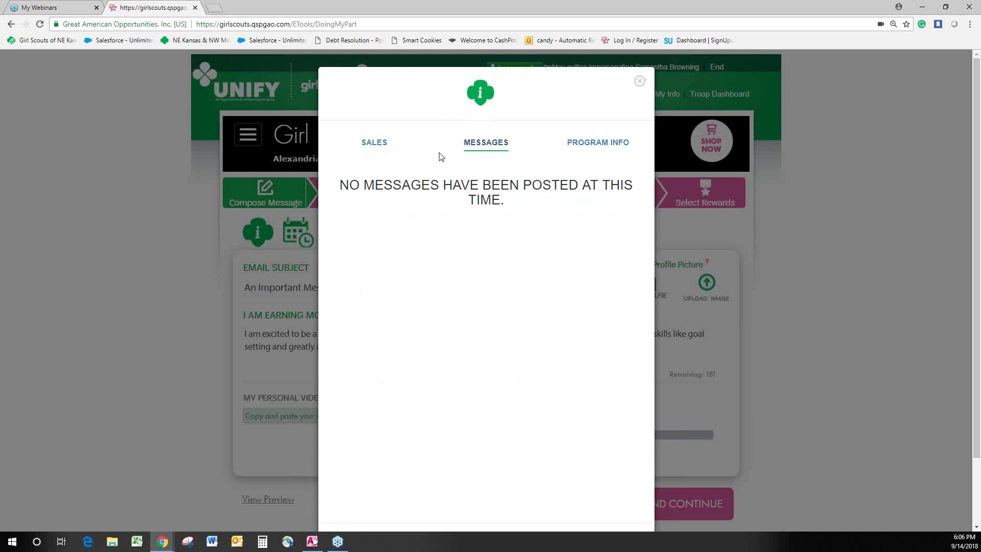
click(586, 147)
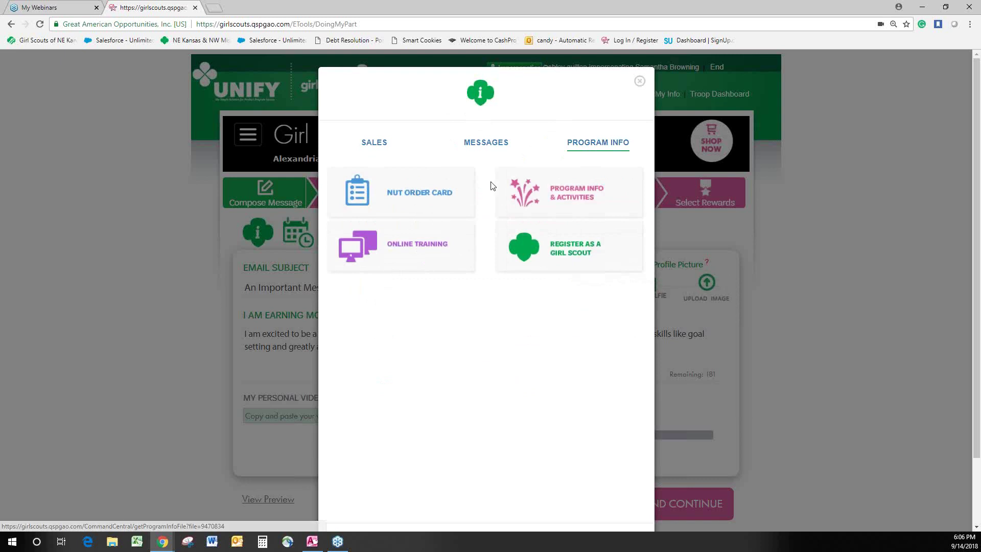
View the Program Info & Activities files and the Online Training videos, and close the information window.
click(557, 191)
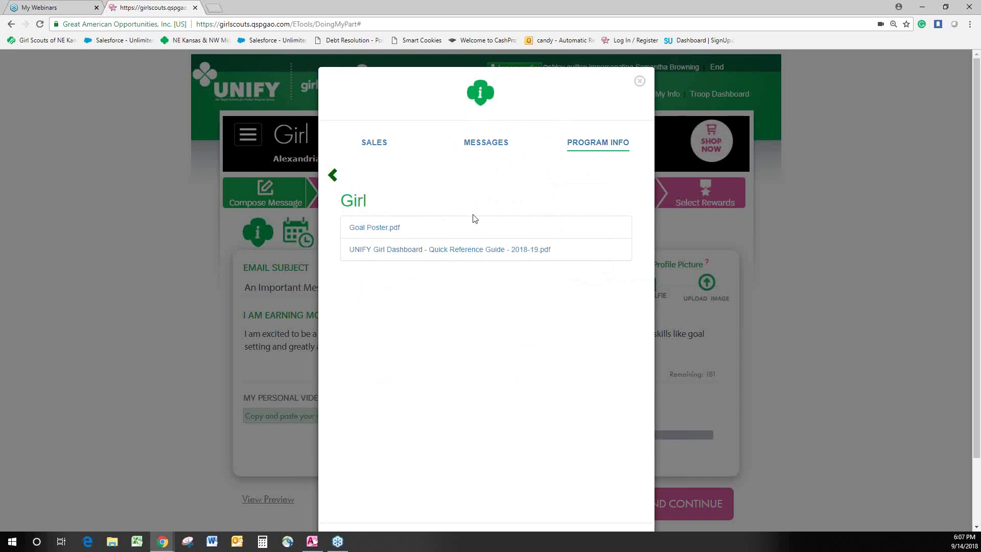
click(333, 177)
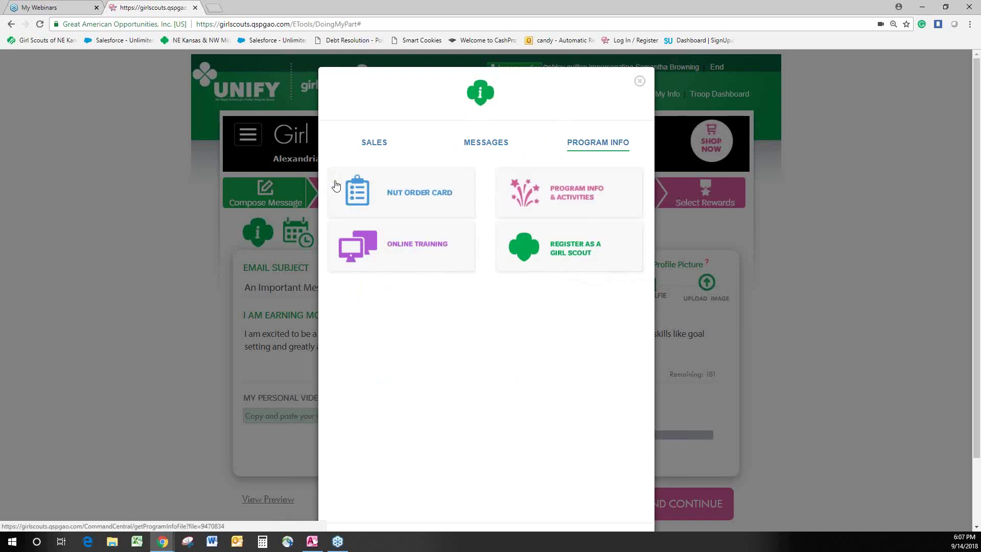
click(412, 247)
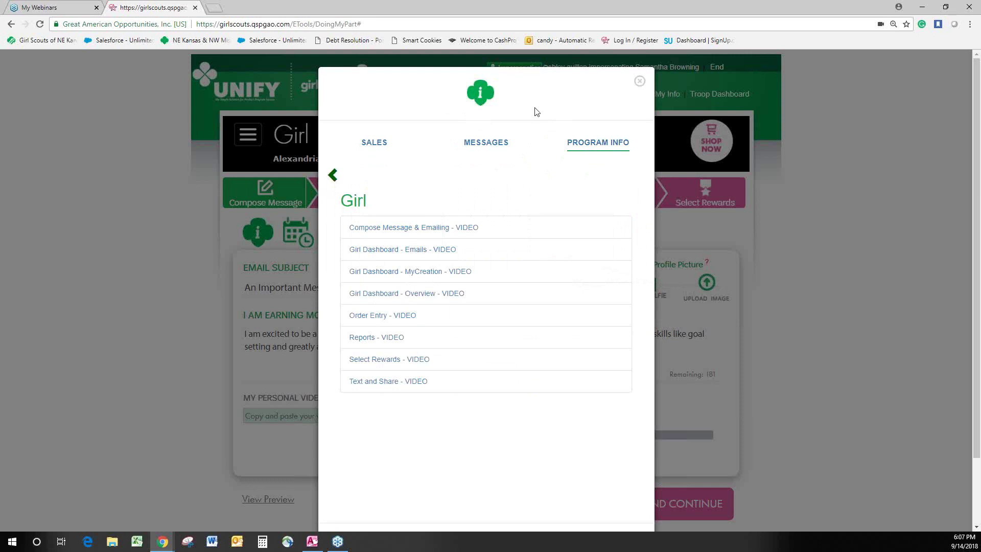
click(333, 175)
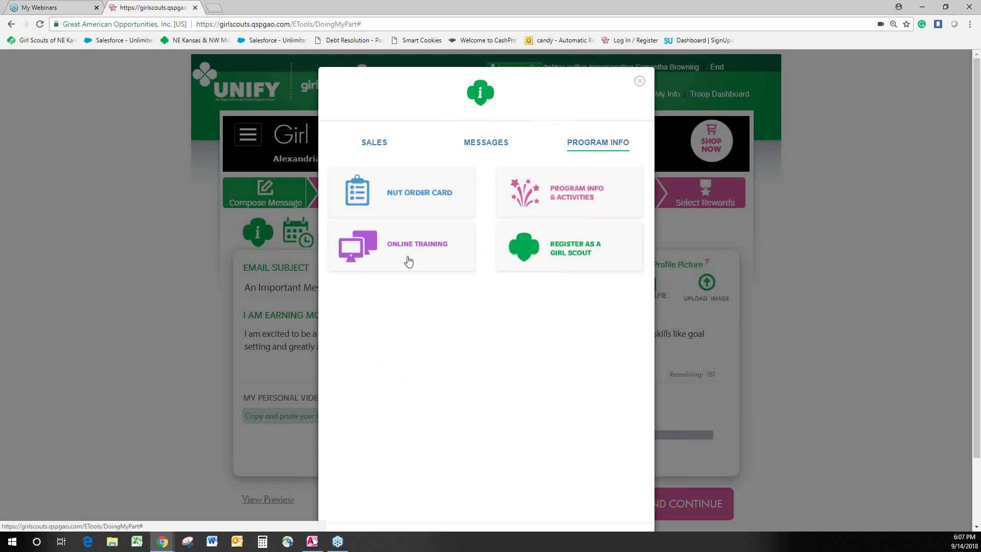
click(639, 81)
View the Important Dates deadlines, close them, and look at the sales goal slider.
click(304, 228)
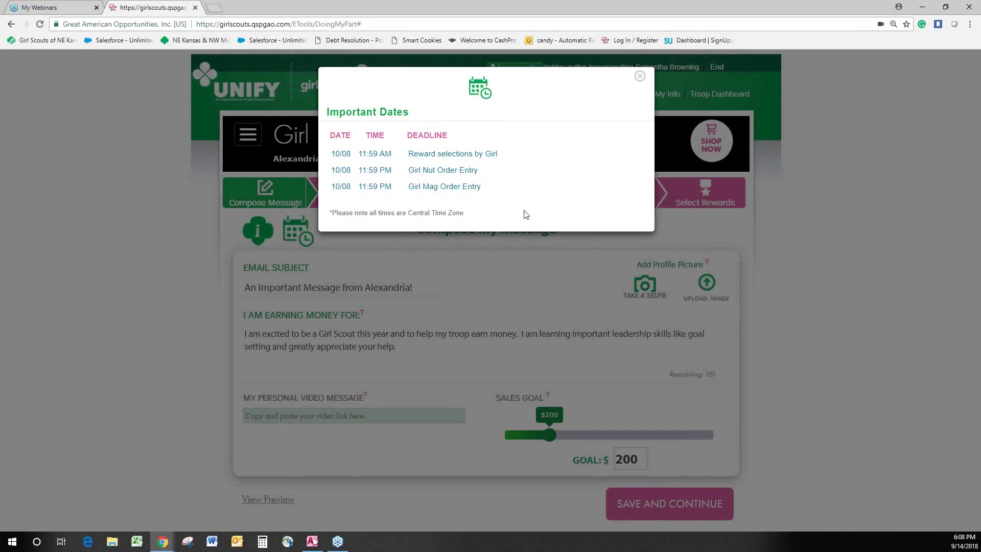
click(640, 76)
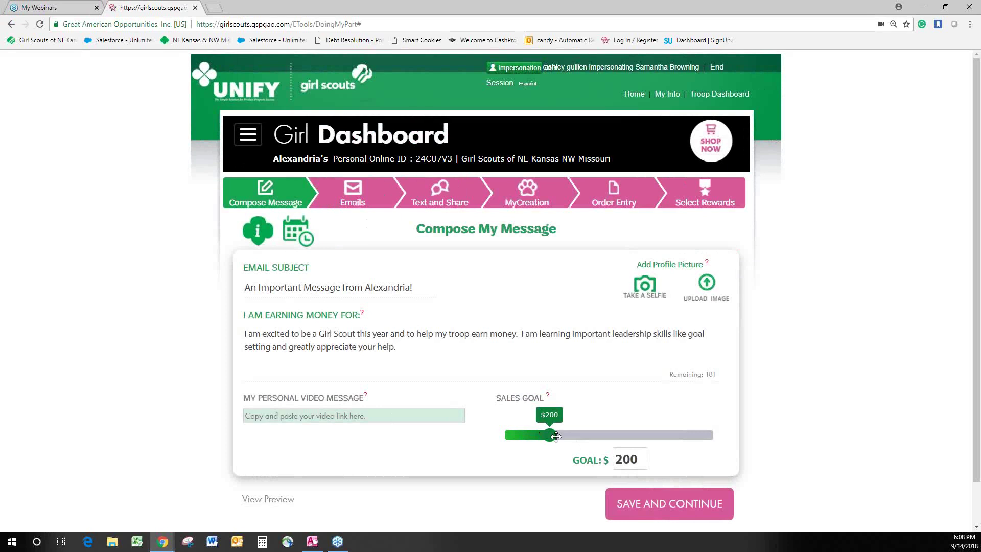
mouse_move(555, 436)
mouse_down()
mouse_move(585, 436)
mouse_move(549, 437)
mouse_up()
On the Emails page, read the Offer Girl Delivered help and switch that option on and back off for the first contact.
click(347, 209)
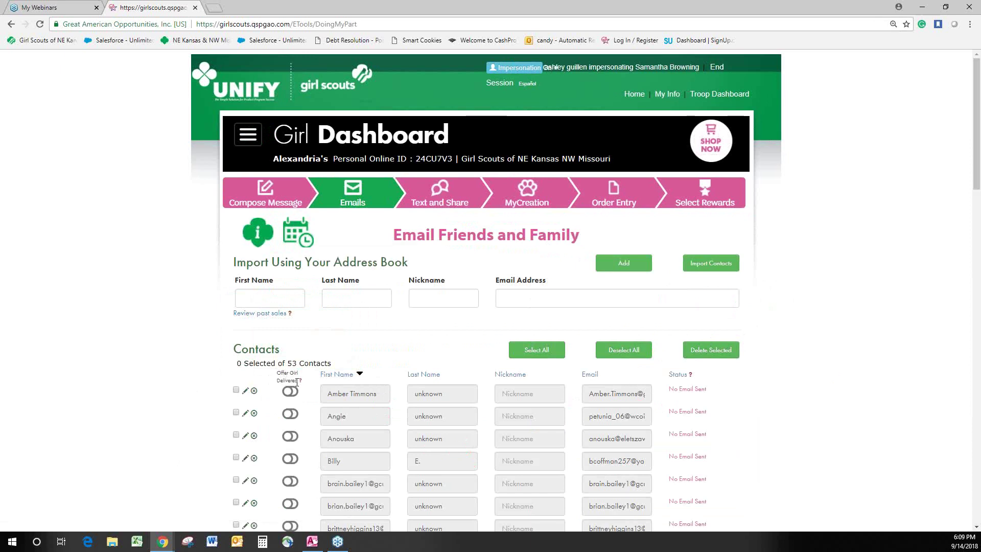
mouse_move(299, 385)
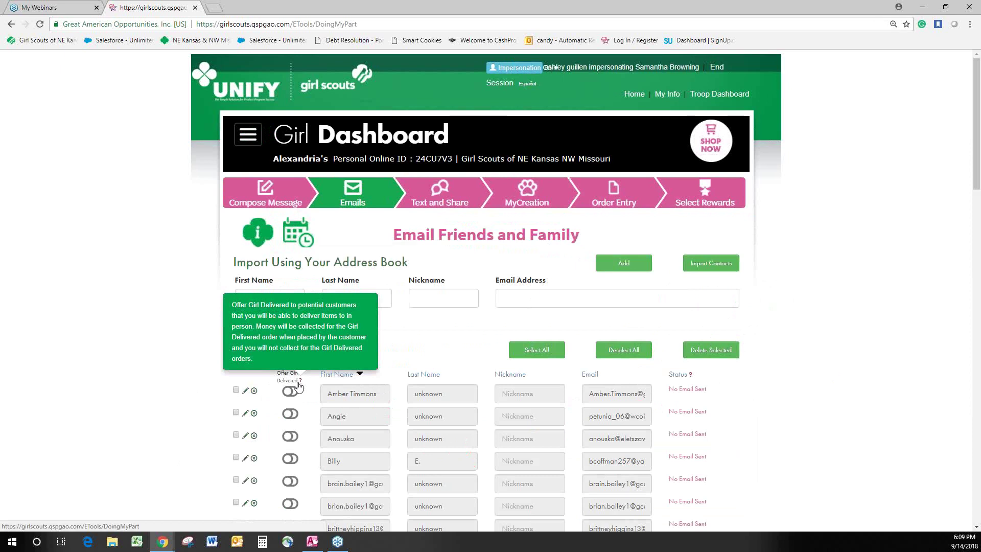
mouse_move(301, 384)
click(293, 391)
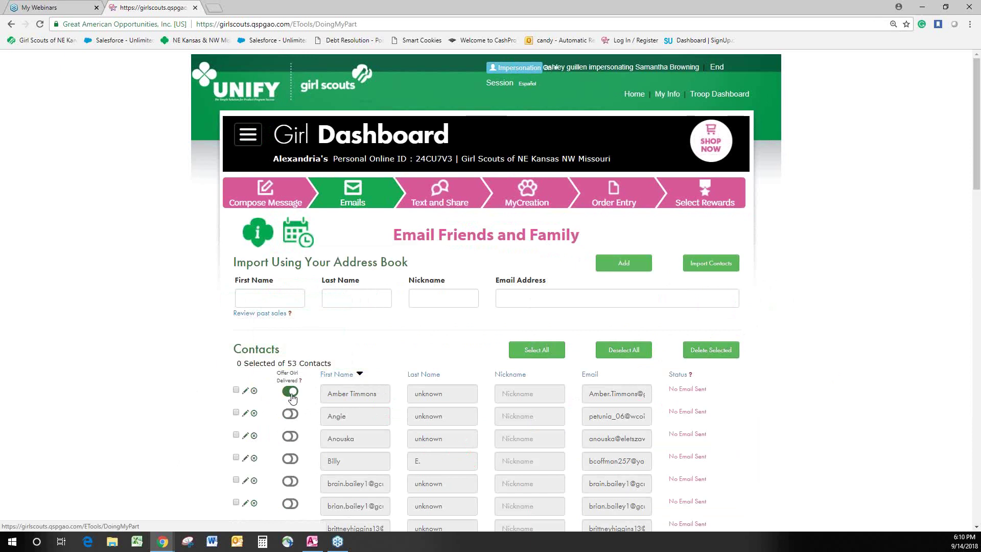
click(292, 399)
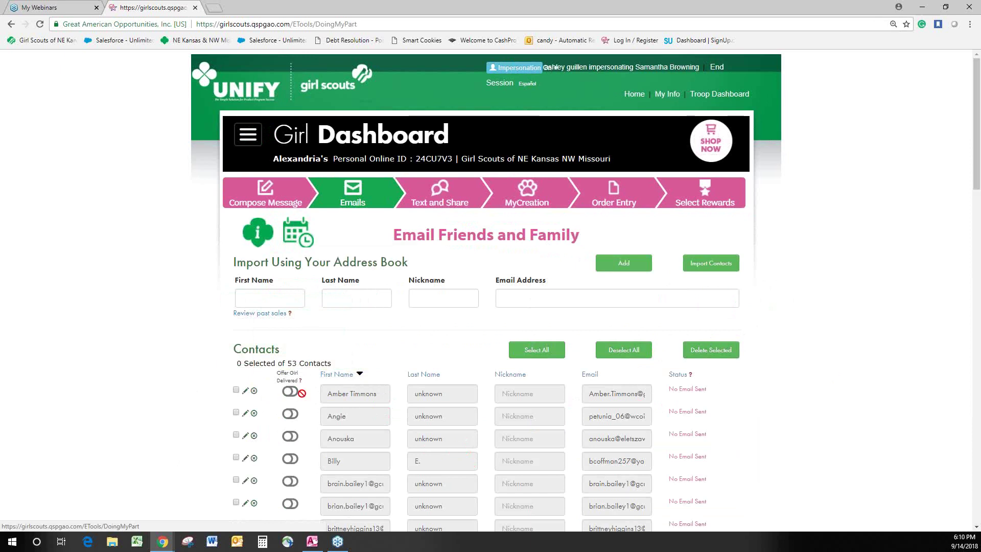
From the Text and Share page, view the girl's printable business card sheet and close it.
click(452, 203)
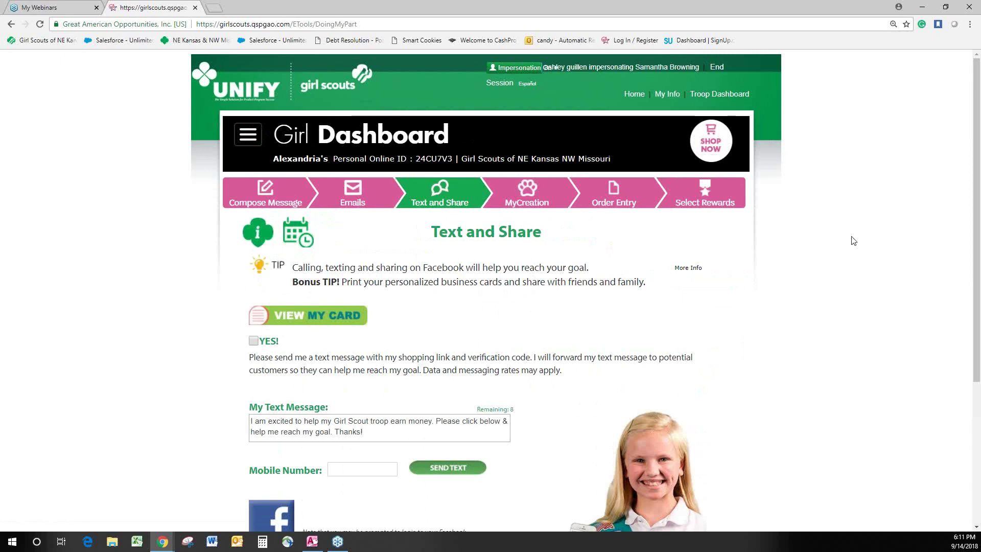
scroll(853, 241, down, 1)
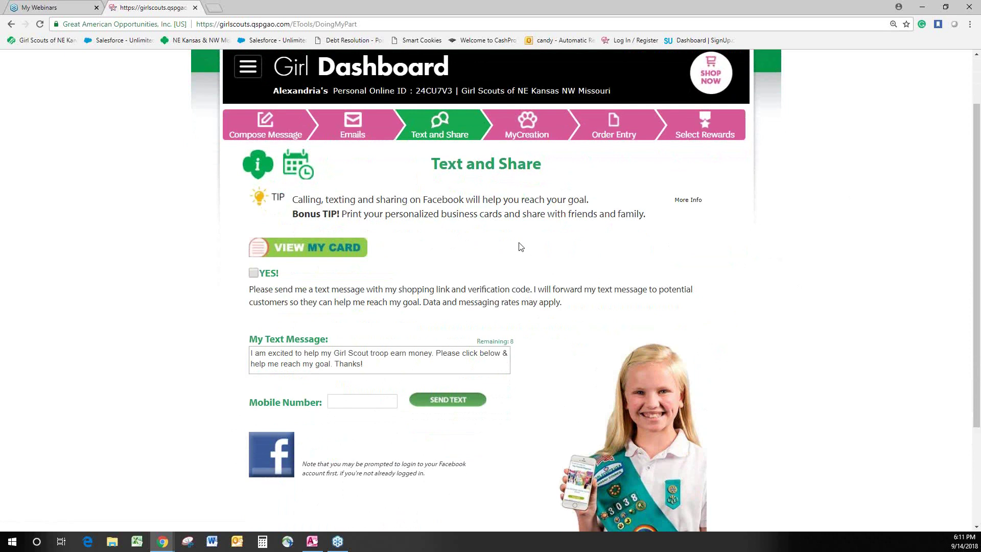
click(281, 253)
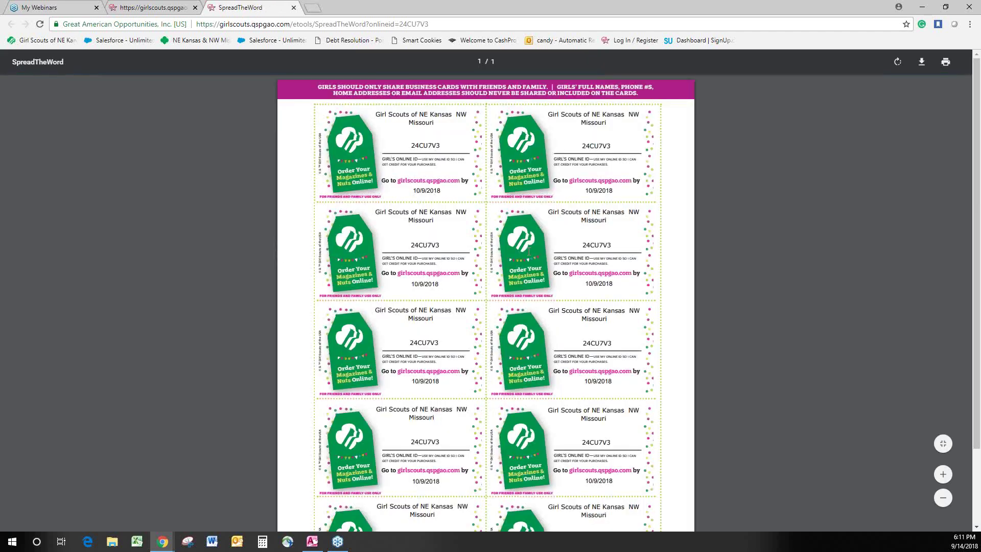
scroll(660, 205, down, 1)
scroll(659, 205, down, 3)
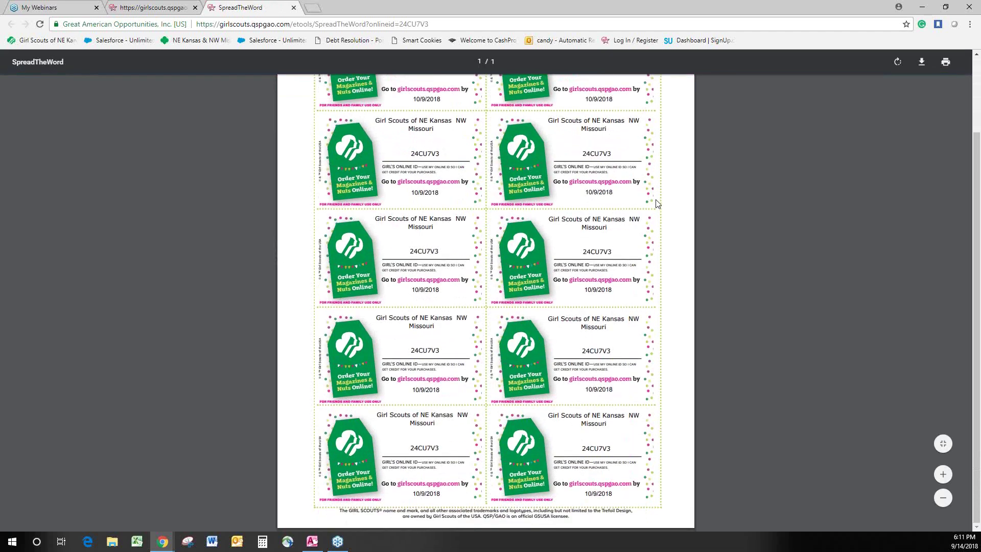
scroll(656, 210, up, 3)
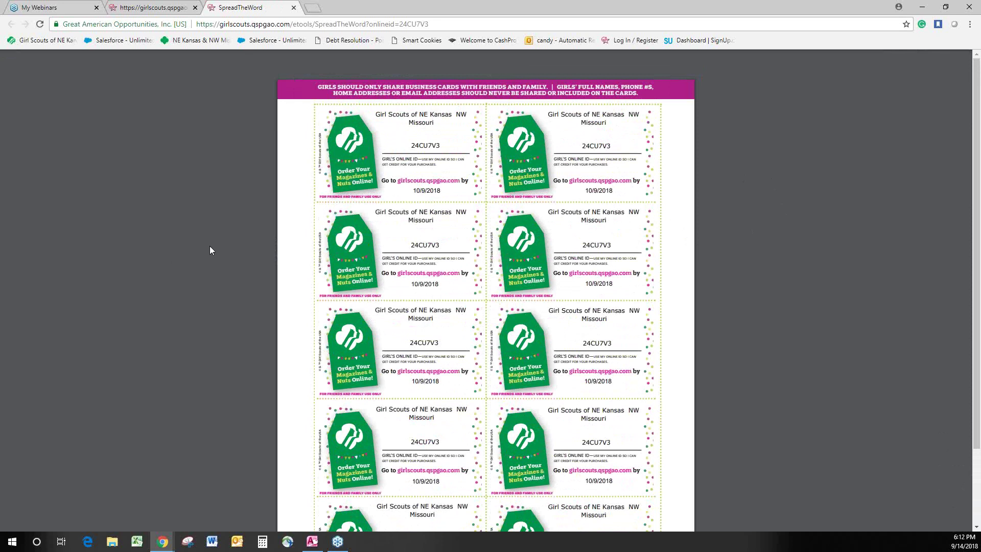
click(293, 7)
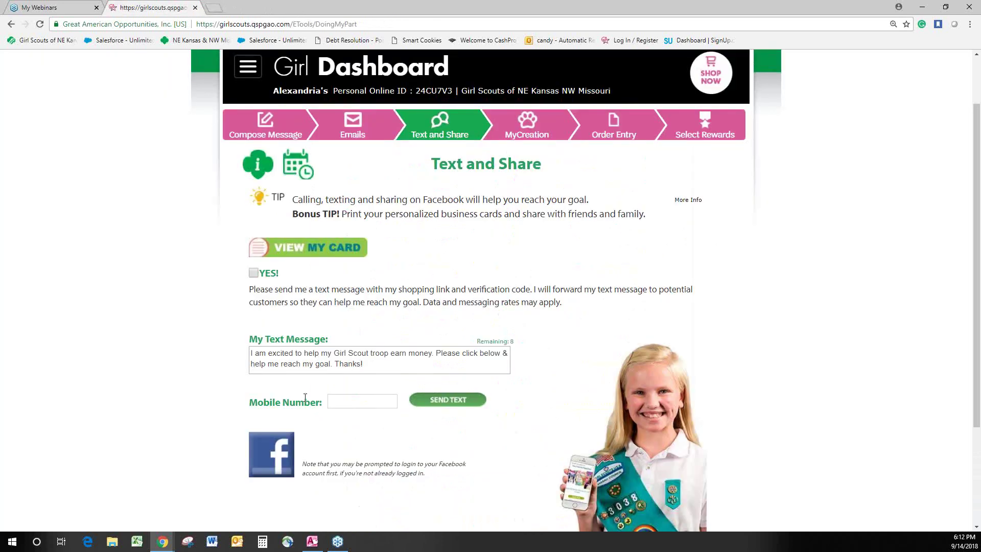
Look at the text message's mobile number field, preview the Facebook share post, and close it without posting.
scroll(523, 323, down, 1)
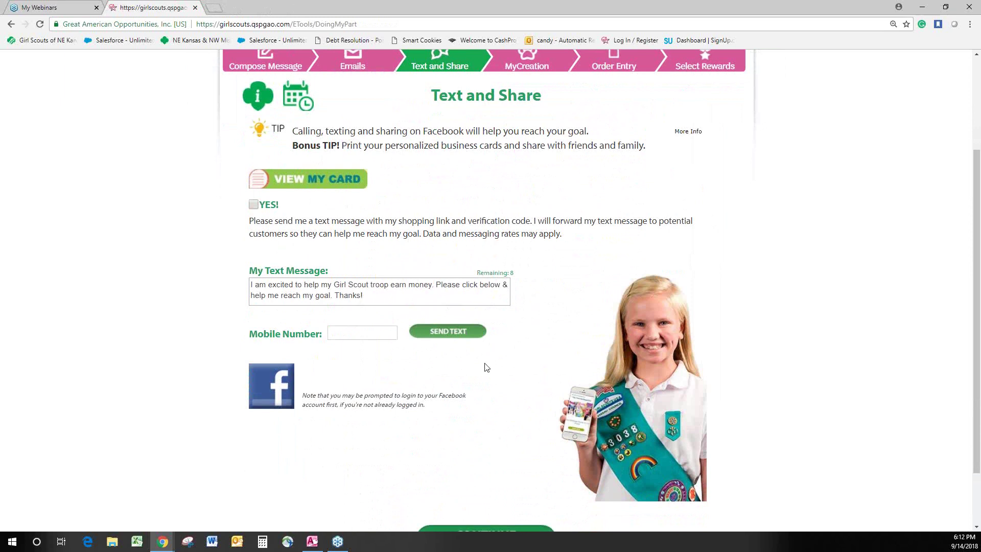
click(358, 335)
key(Escape)
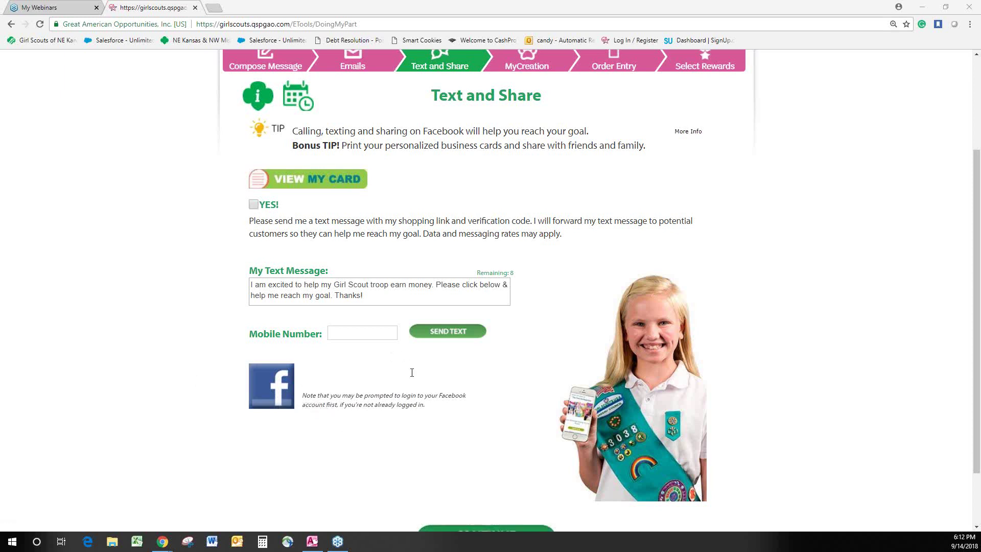
click(278, 386)
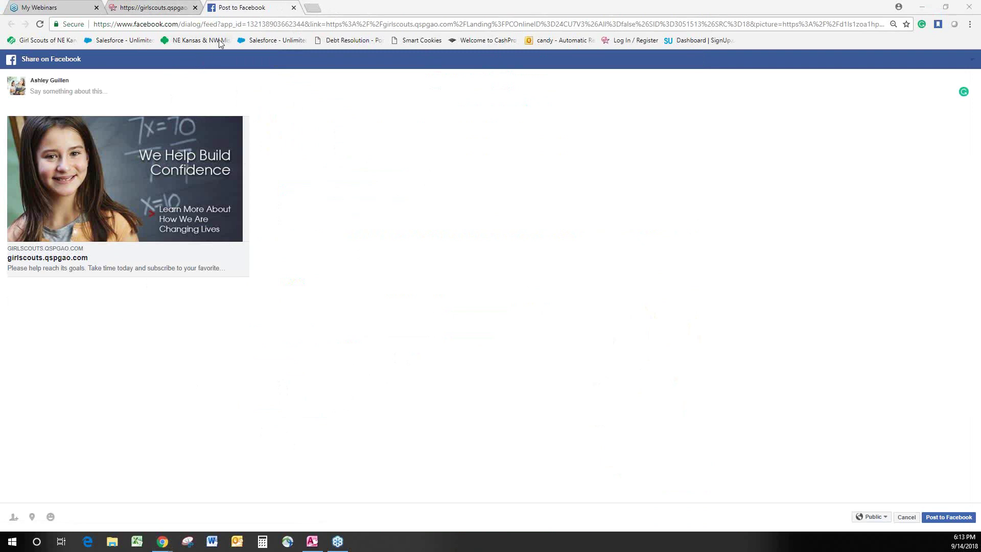
click(294, 8)
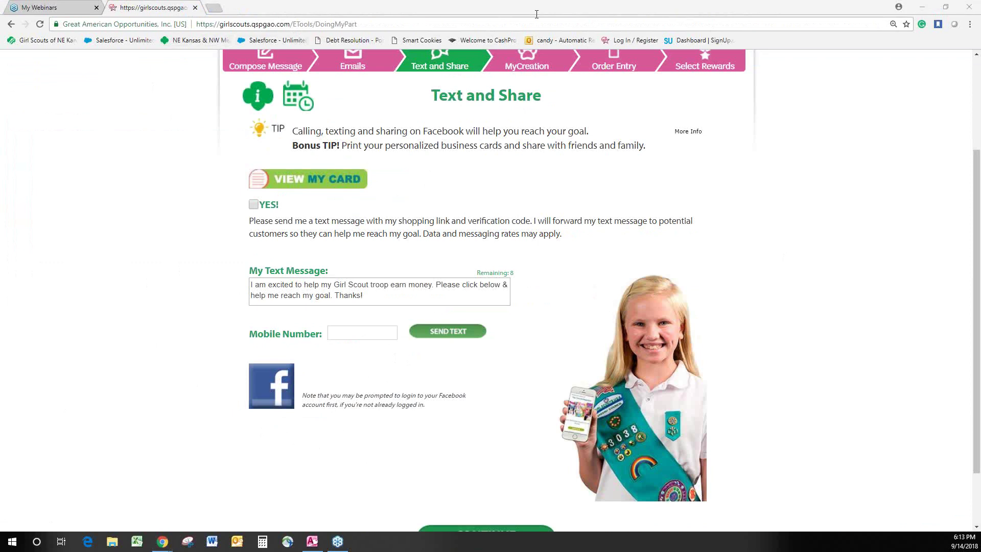
Open the MyCreation page, give the character the spotted Dalmatian head, and color its body purple.
click(550, 68)
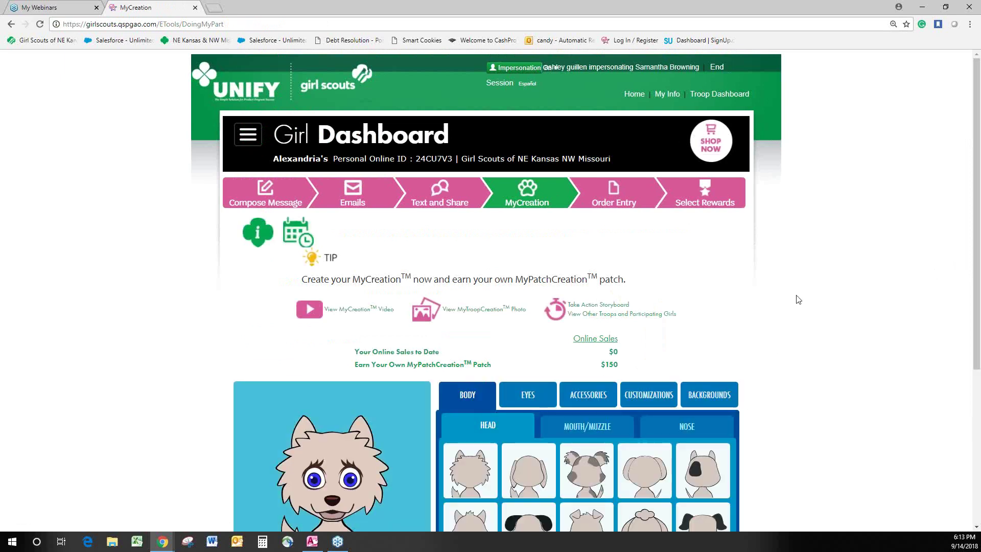
scroll(795, 298, down, 1)
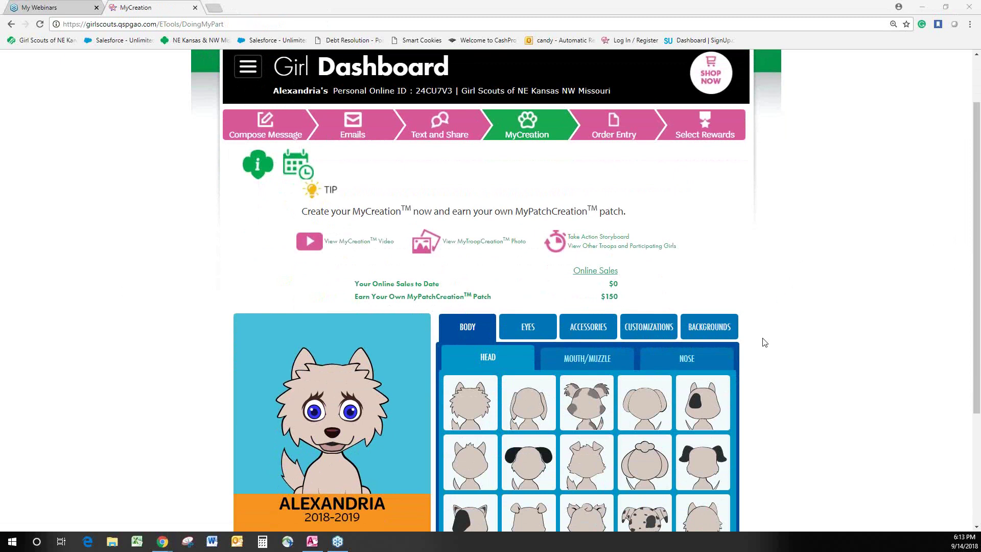
scroll(765, 342, down, 2)
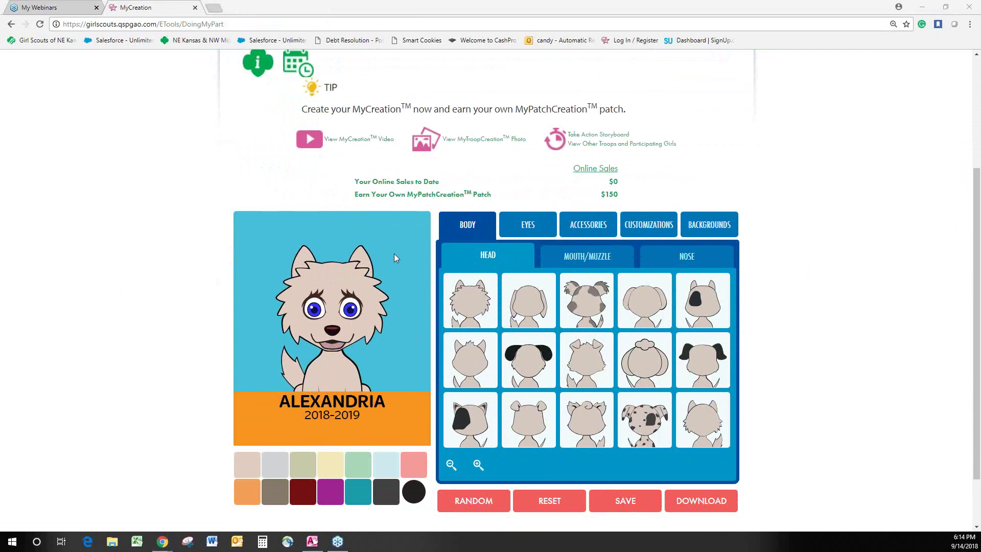
click(636, 413)
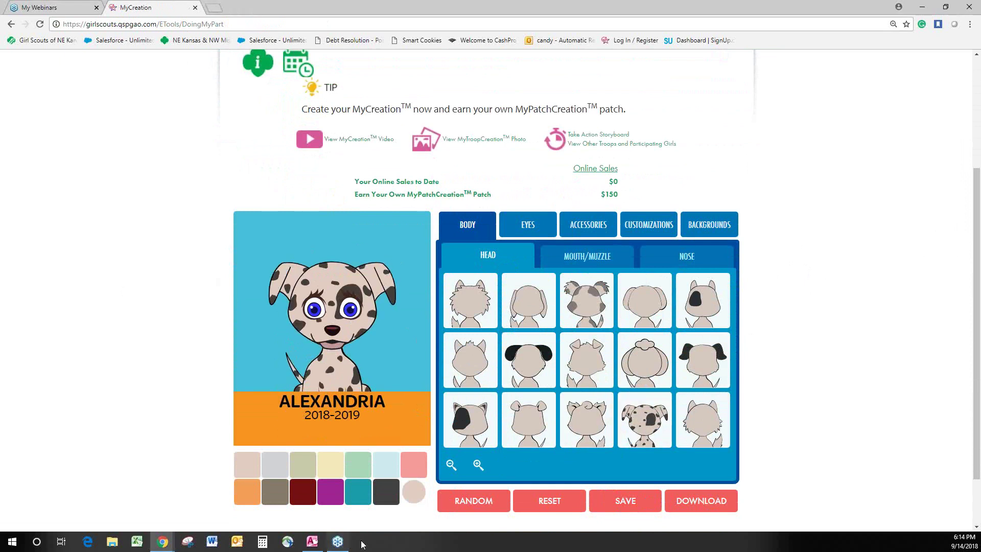
click(332, 492)
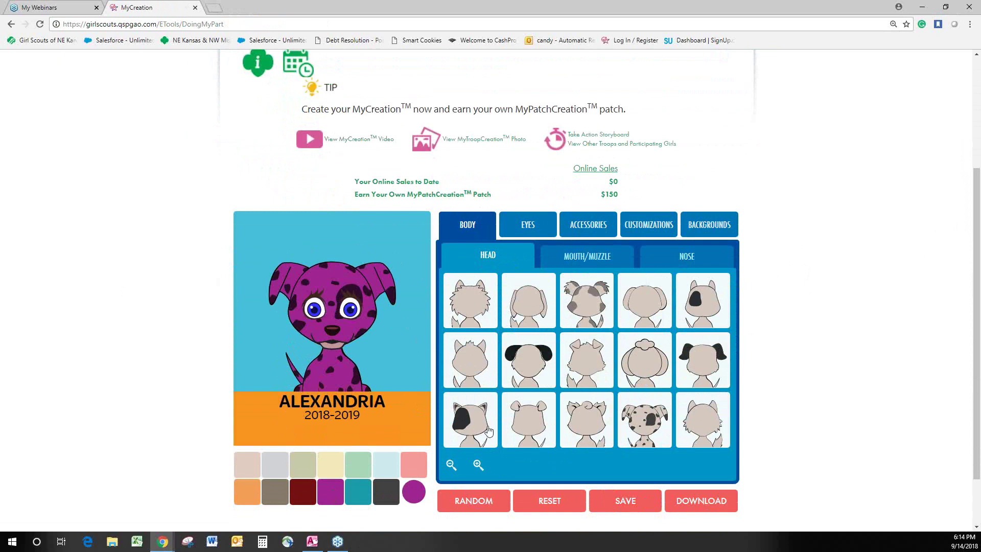
Give the purple puppy eyes without lashes, try round glasses, and settle on the dark cat-eye glasses.
click(532, 223)
click(568, 300)
click(614, 224)
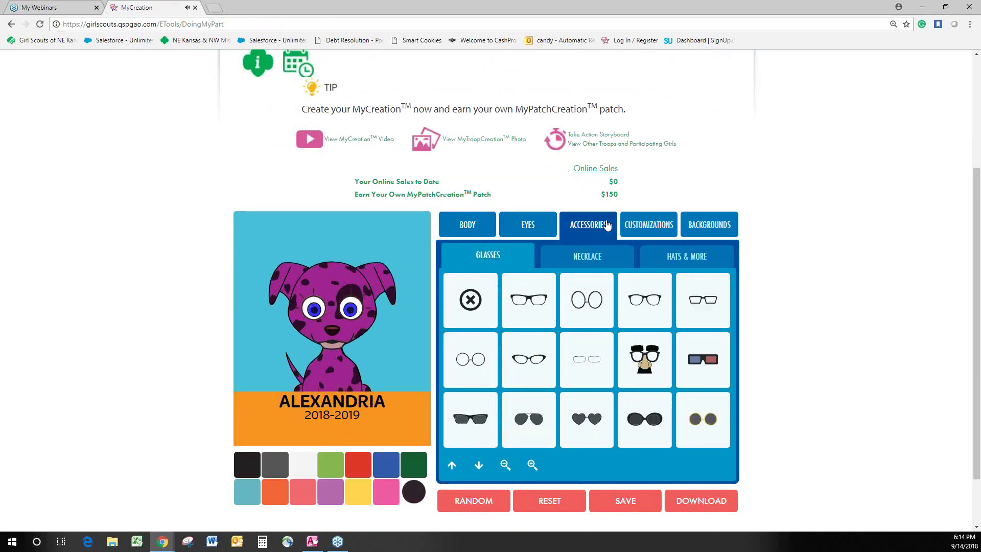
click(607, 300)
click(472, 359)
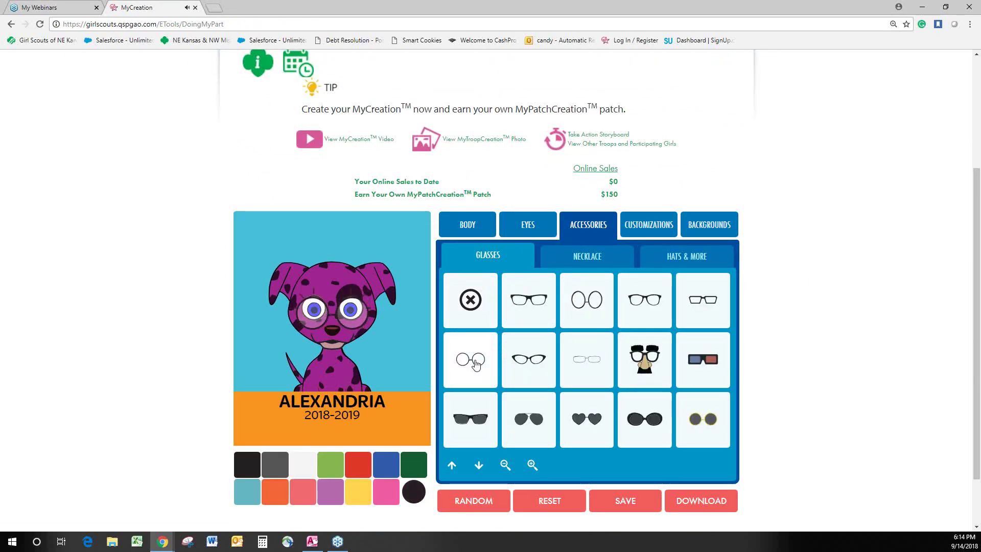
click(545, 372)
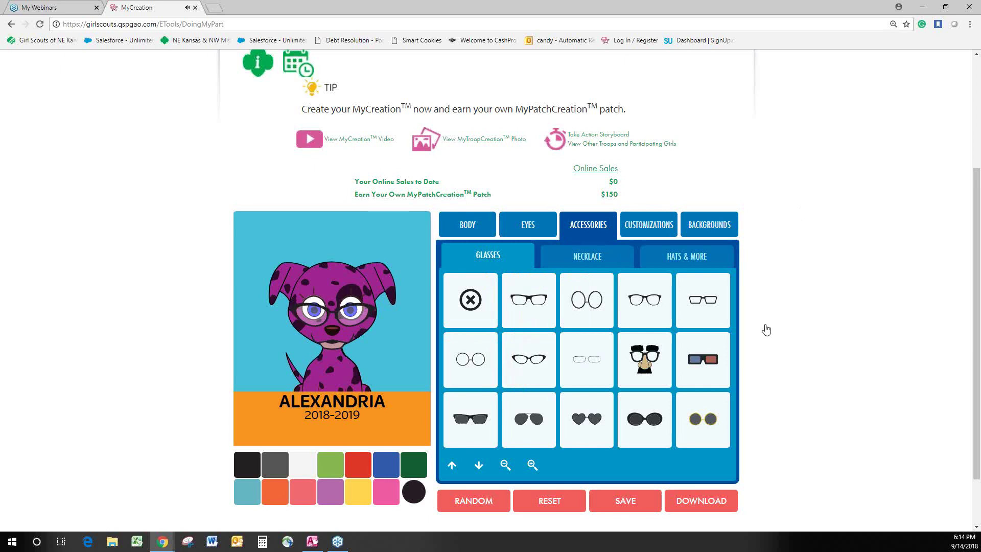
Open the Order Entry page and look over the In-Person Magazine Orders and In-Person Nut & Candy Orders sections.
scroll(662, 460, up, 2)
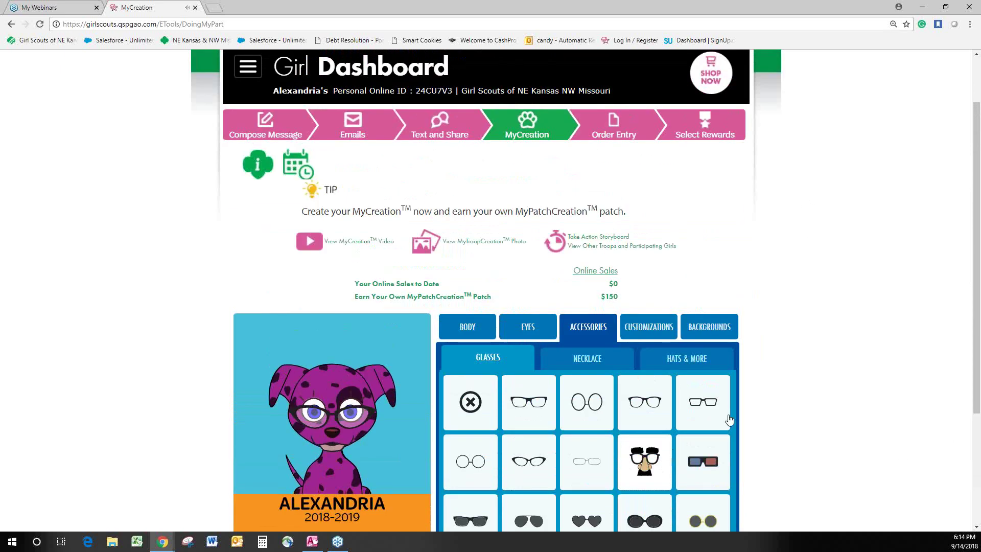
scroll(500, 184, down, 1)
scroll(499, 184, up, 2)
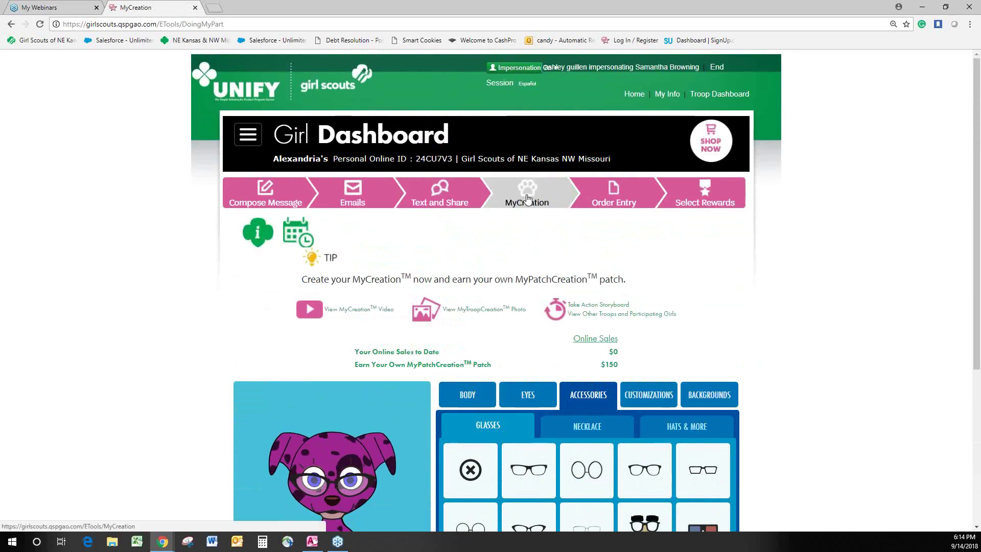
click(599, 203)
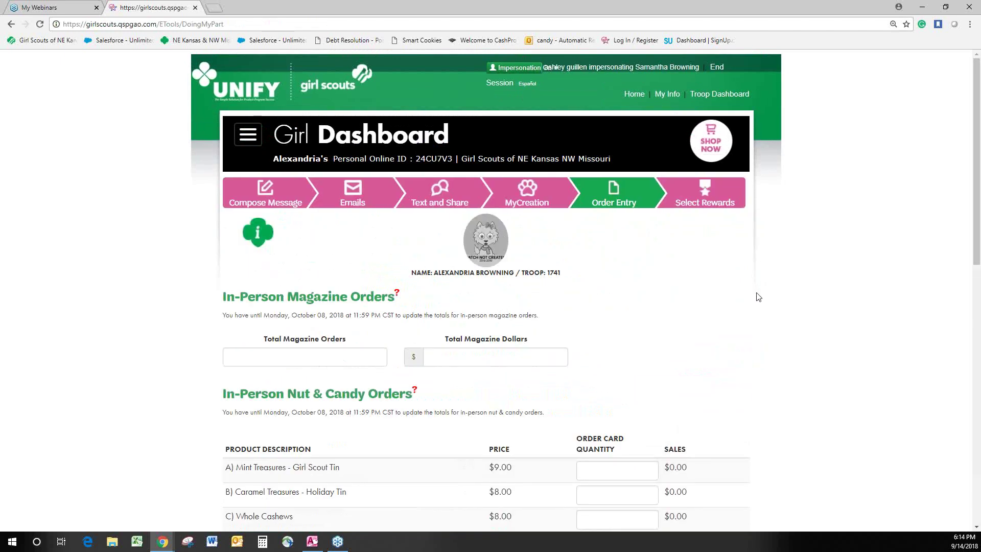
scroll(756, 294, down, 1)
scroll(755, 296, down, 1)
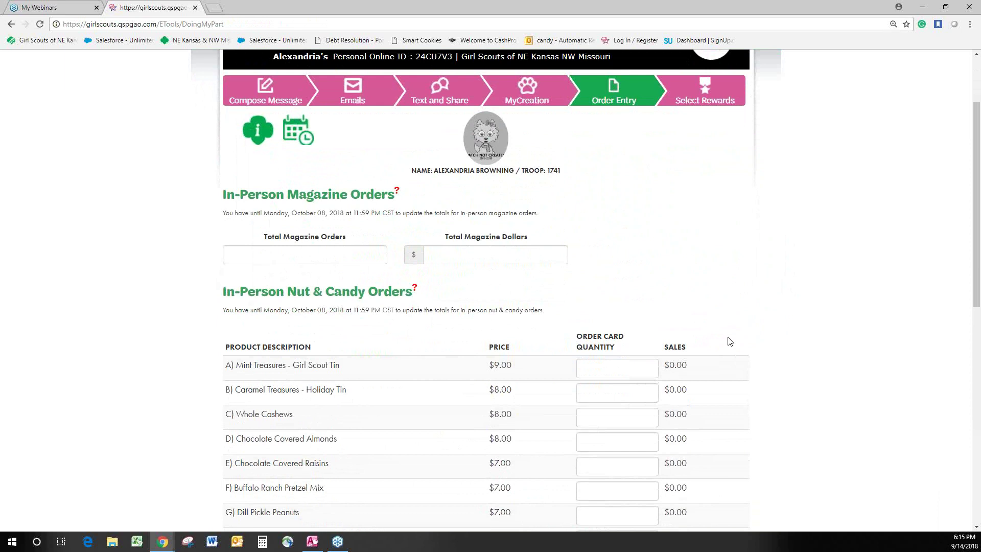
scroll(817, 256, down, 5)
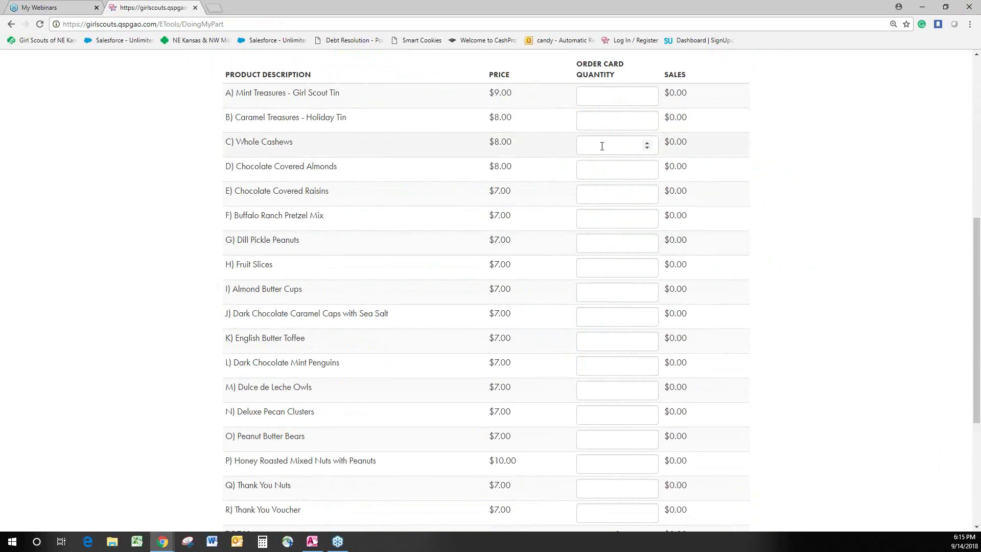
Enter an order card quantity of 1 for Whole Cashews and Dill Pickle Peanuts, and review the totals and online order summaries.
click(602, 146)
text(1)
click(621, 235)
text(1)
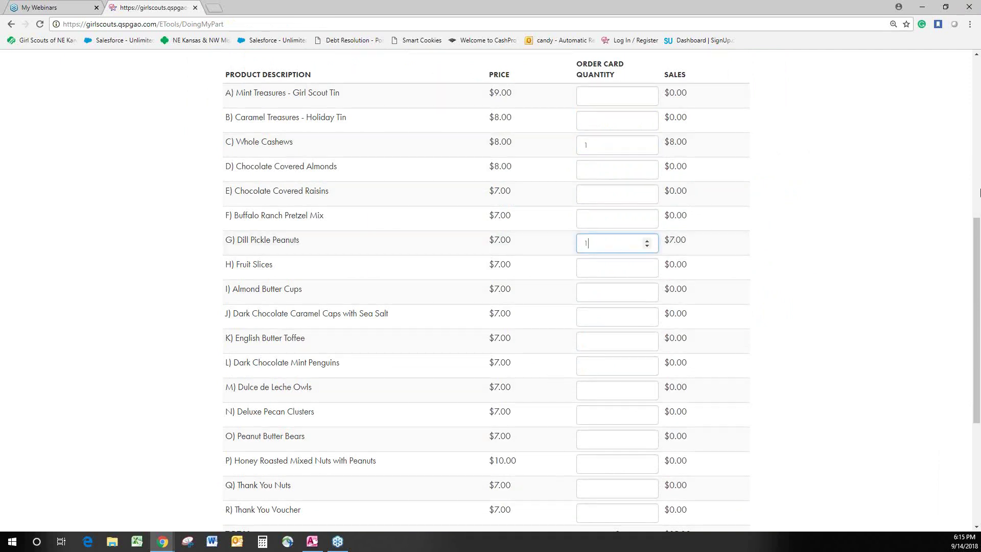
scroll(798, 346, down, 7)
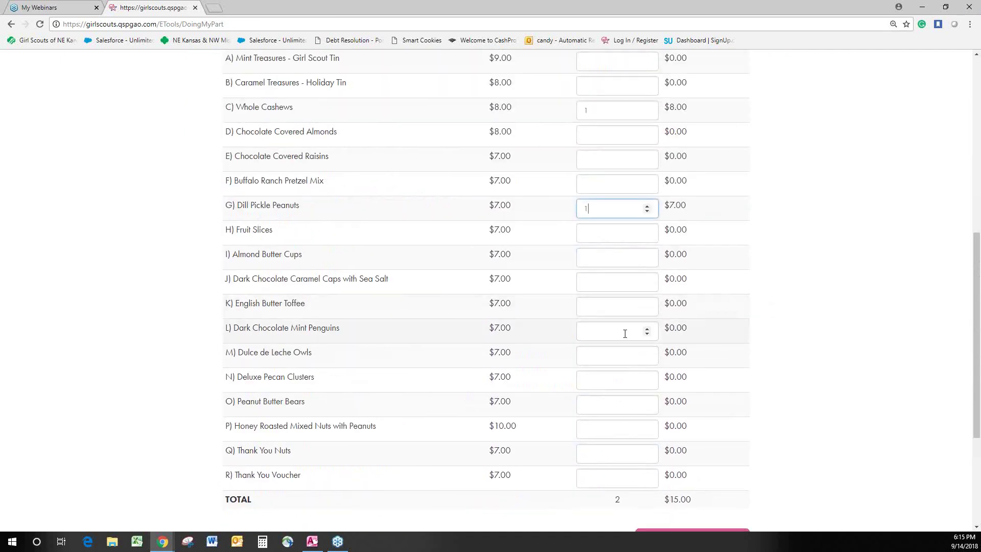
scroll(624, 333, down, 4)
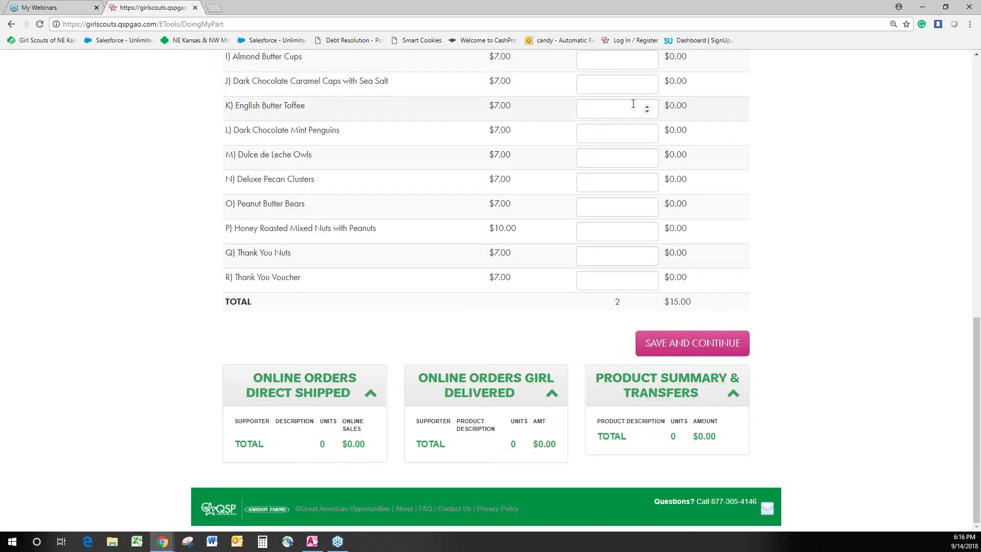
scroll(613, 232, up, 2)
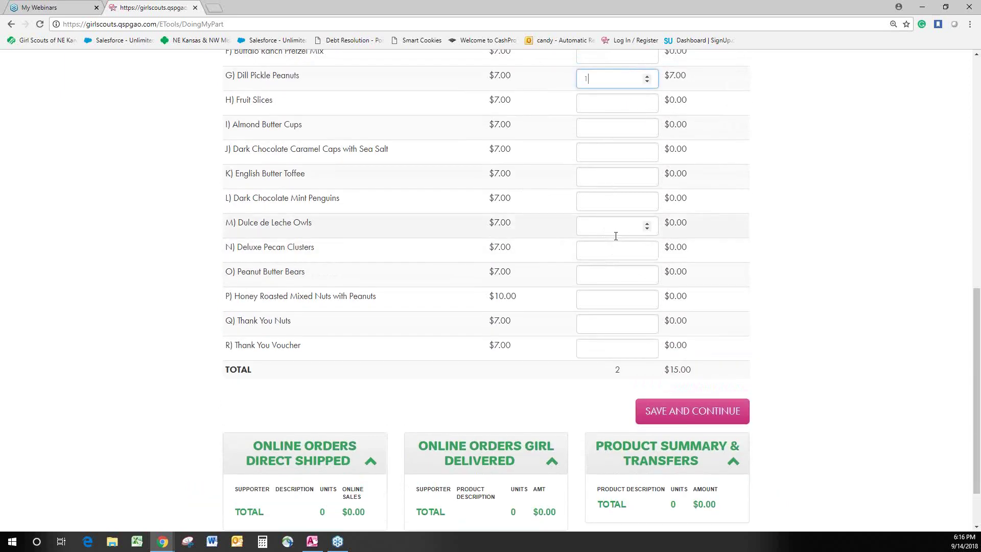
scroll(512, 409, down, 2)
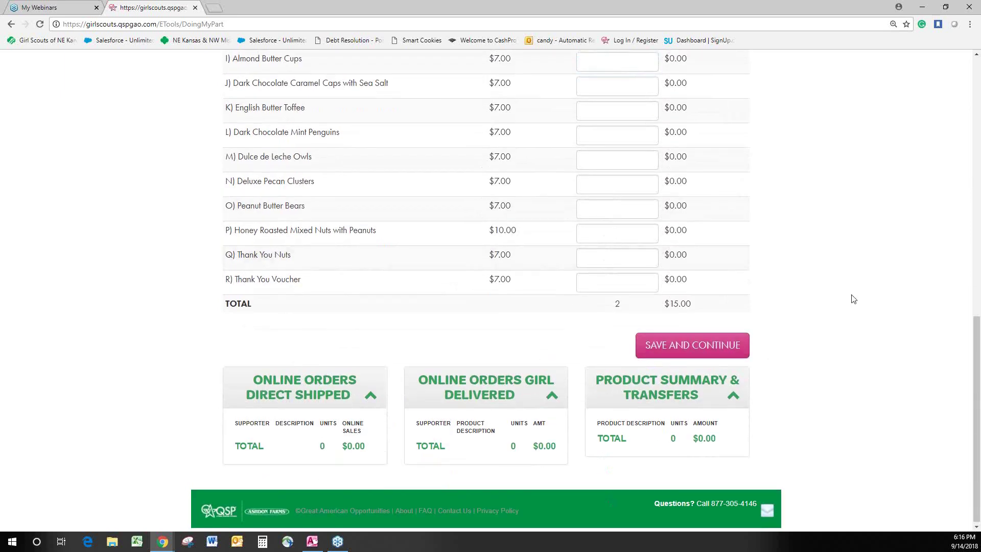
Clear the order card quantities for Dill Pickle Peanuts and Whole Cashews, and check the order total.
scroll(879, 348, up, 3)
scroll(818, 409, up, 5)
scroll(741, 424, down, 3)
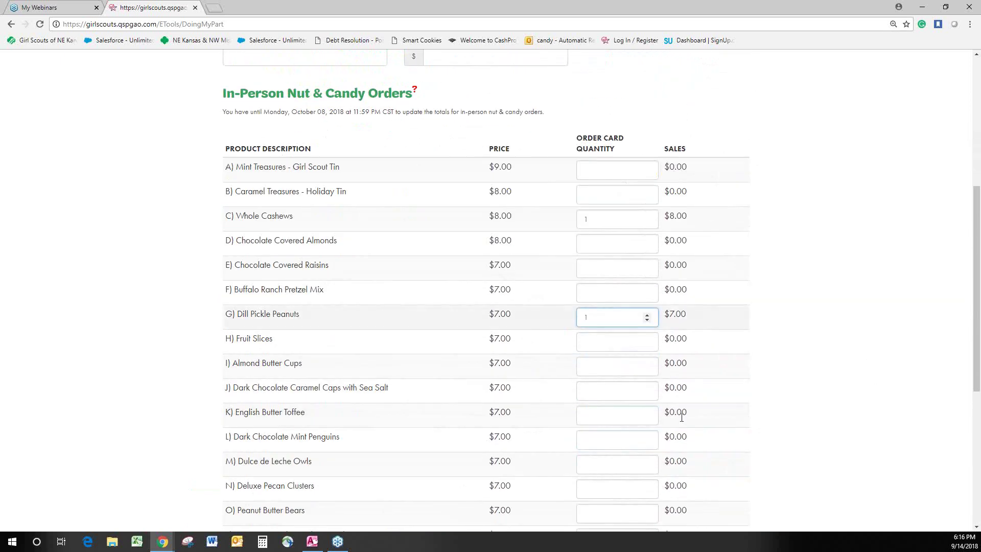
key(BackSpace)
click(609, 222)
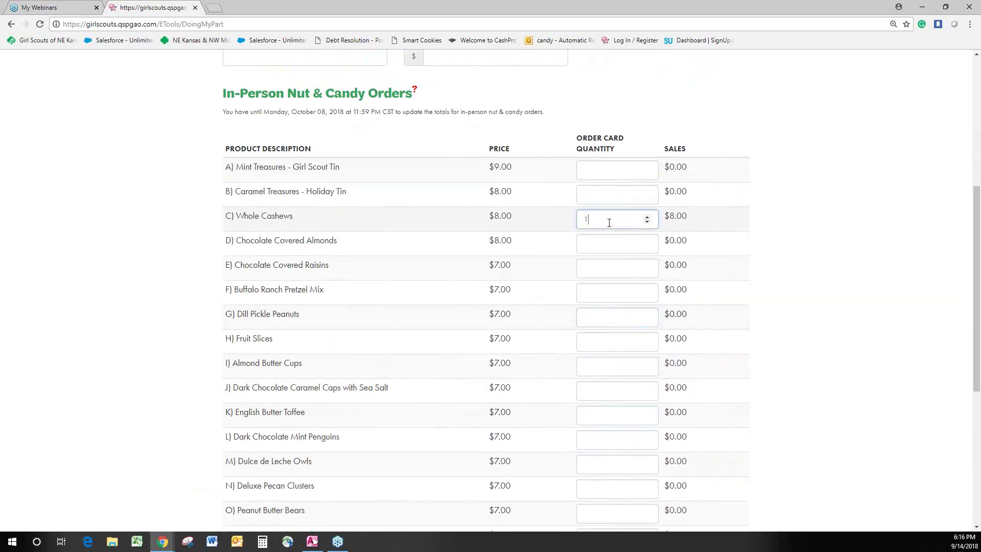
scroll(854, 274, down, 5)
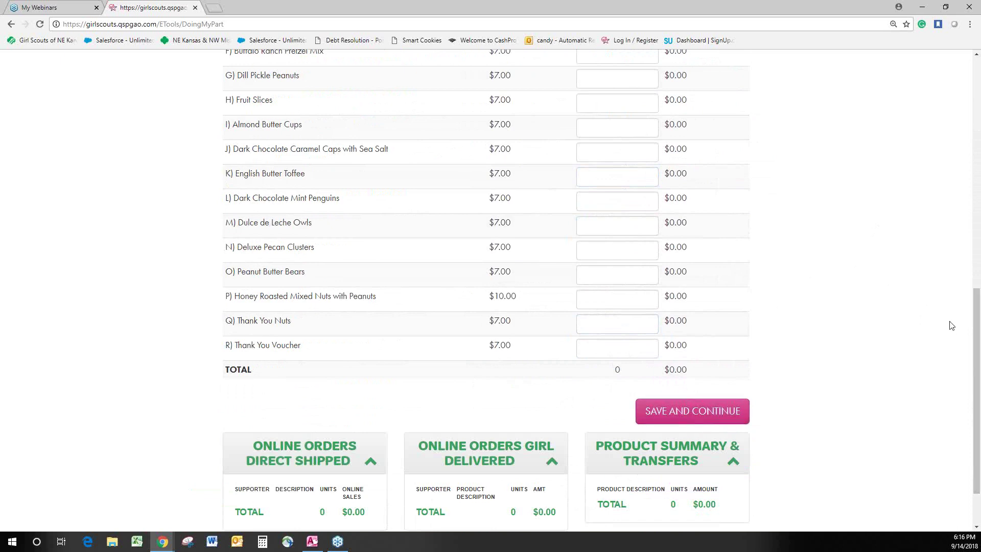
Open the Select Rewards page and look through the reward levels and choices from 2 Mags to 200 Combined.
scroll(804, 238, up, 7)
scroll(706, 269, up, 3)
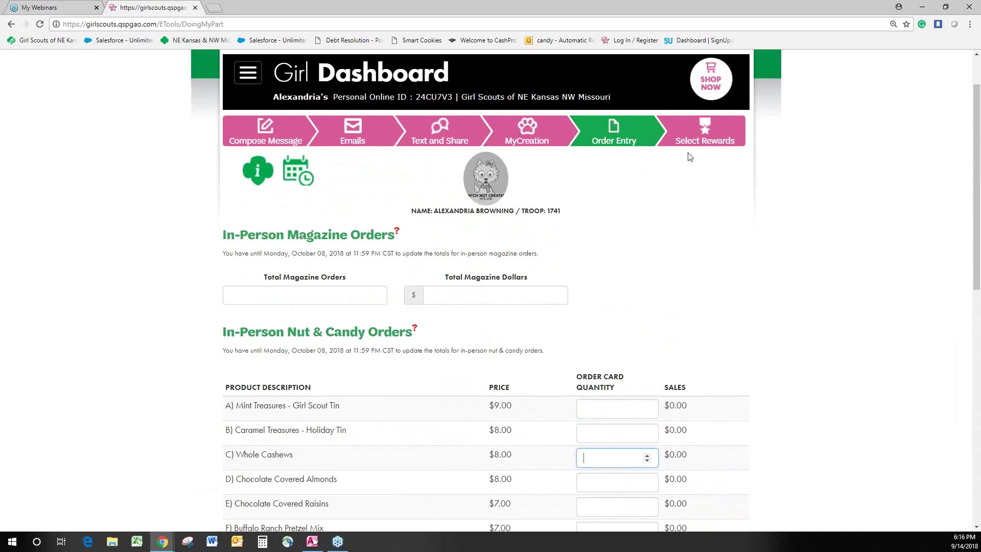
click(697, 141)
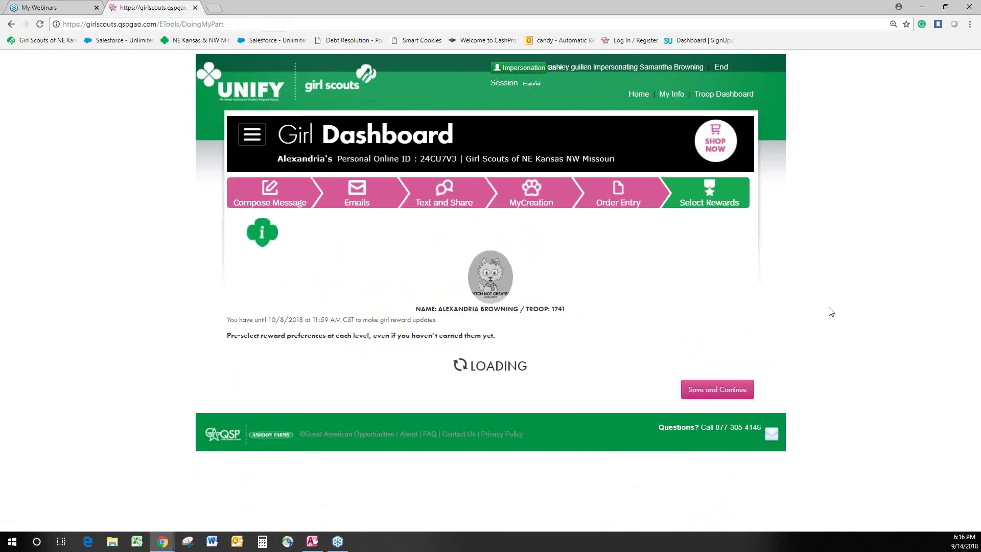
scroll(849, 296, down, 1)
scroll(853, 301, down, 5)
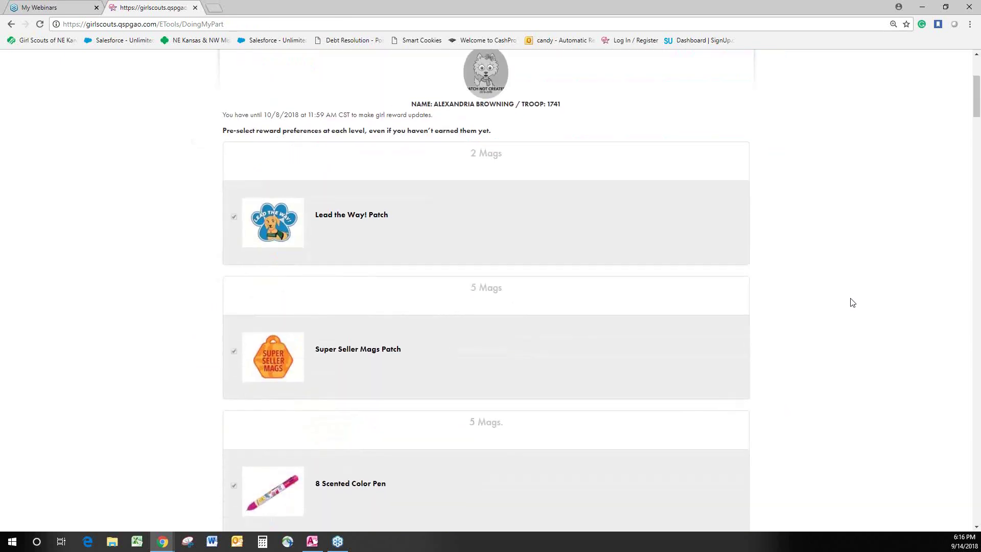
scroll(826, 267, up, 3)
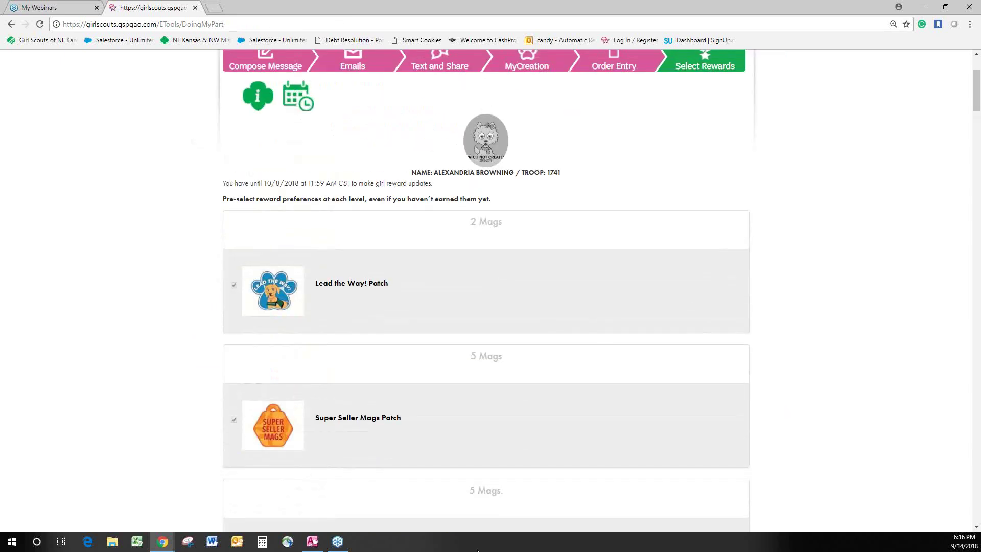
scroll(529, 398, down, 12)
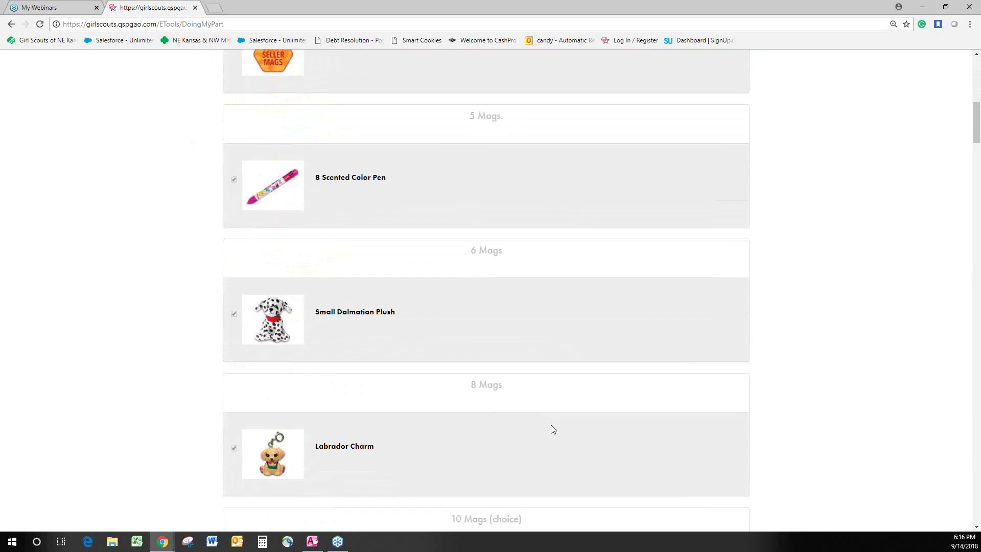
scroll(566, 392, down, 19)
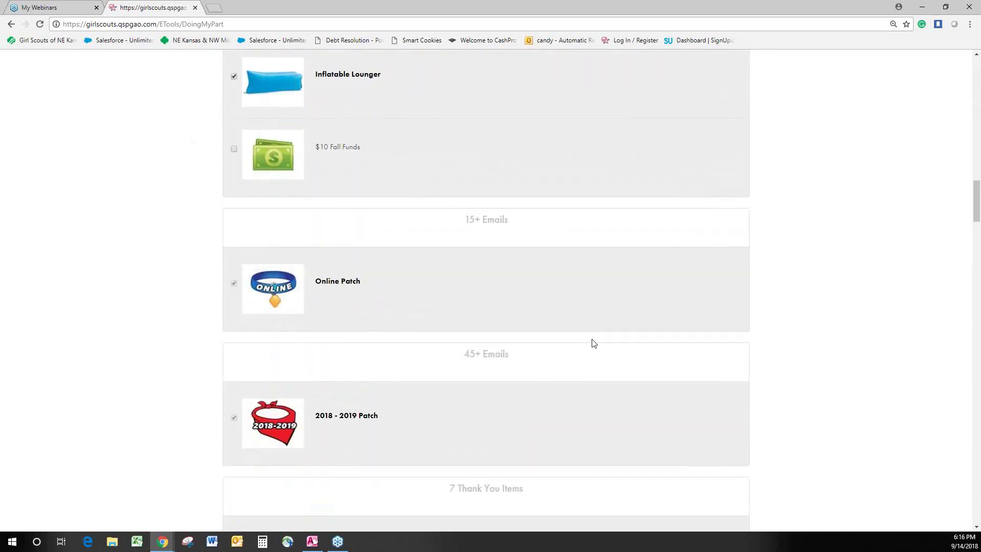
scroll(597, 323, down, 18)
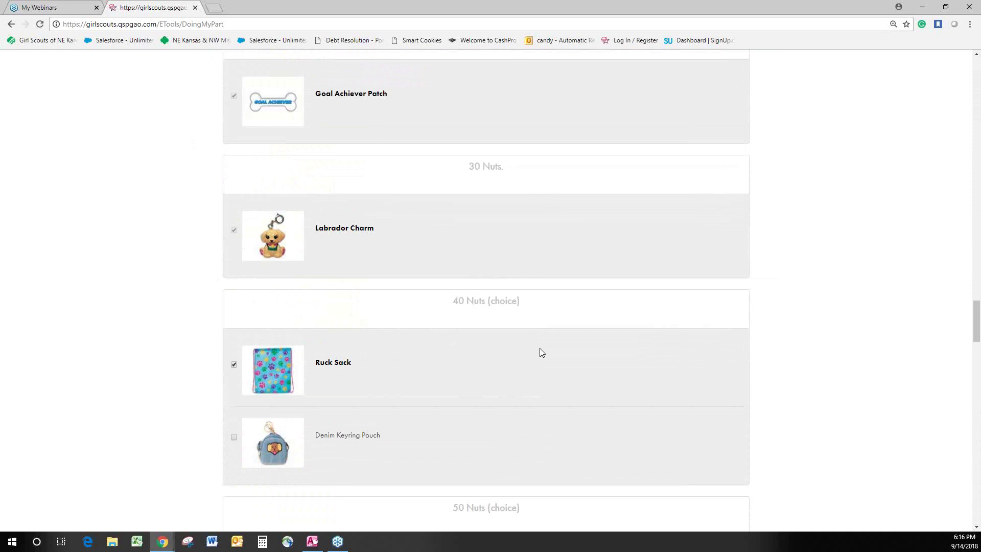
scroll(542, 353, down, 15)
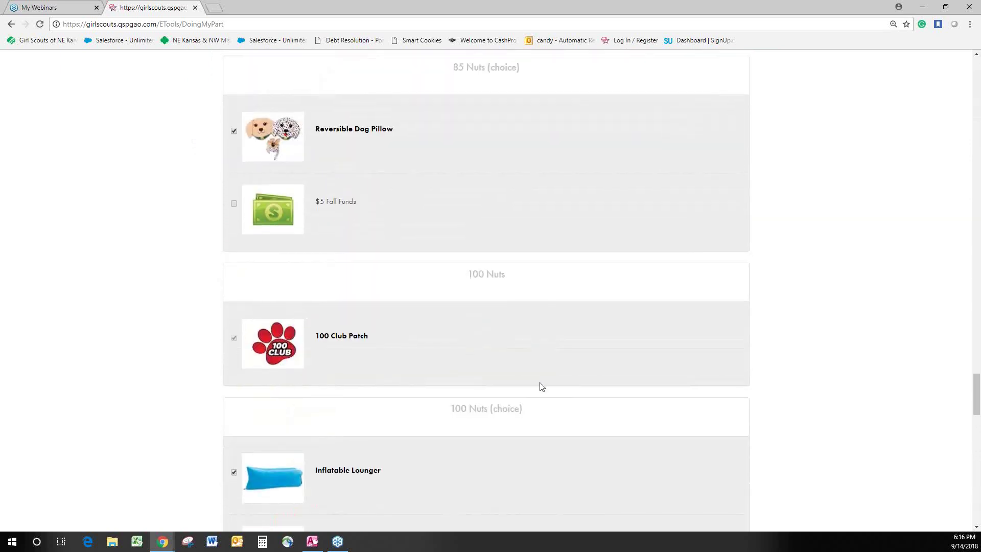
scroll(541, 387, down, 17)
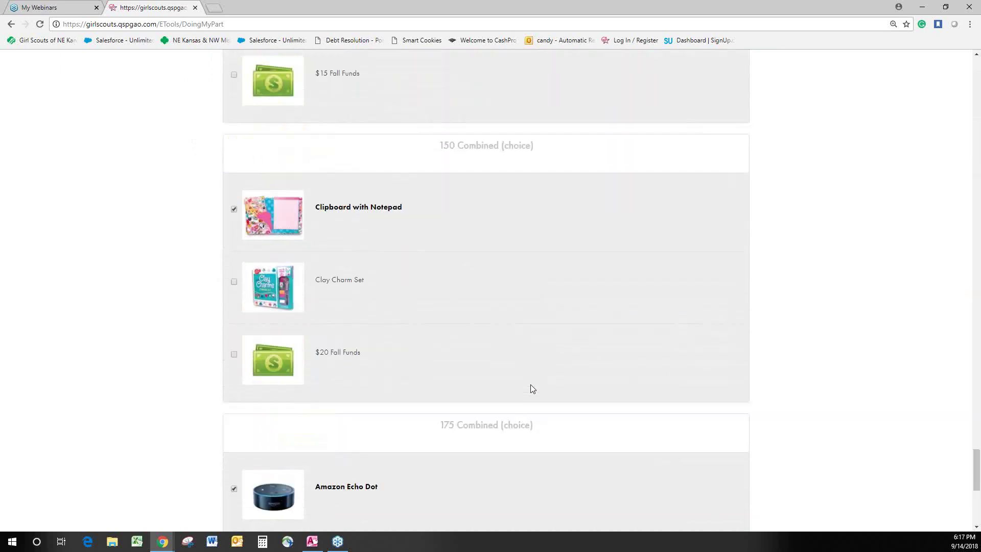
scroll(534, 380, down, 1)
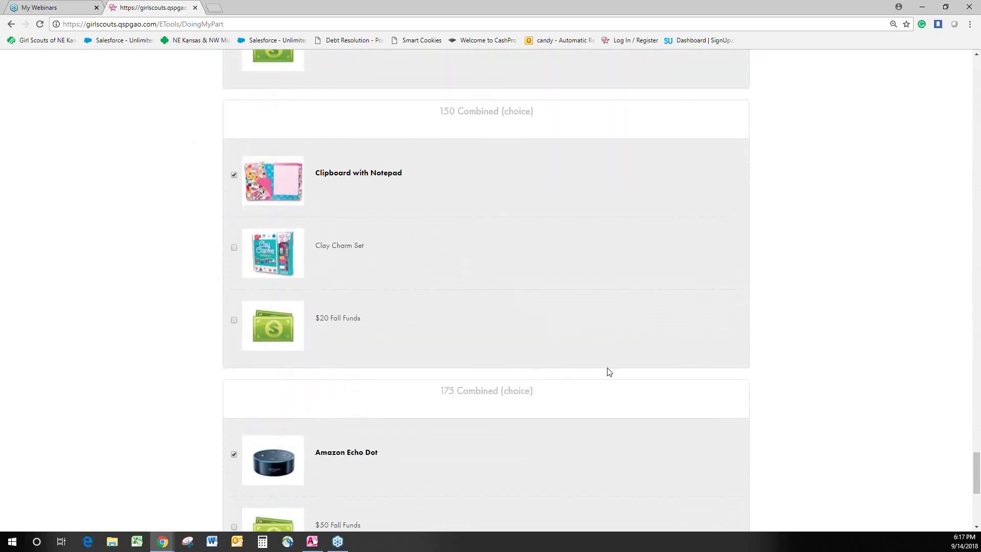
scroll(598, 368, down, 7)
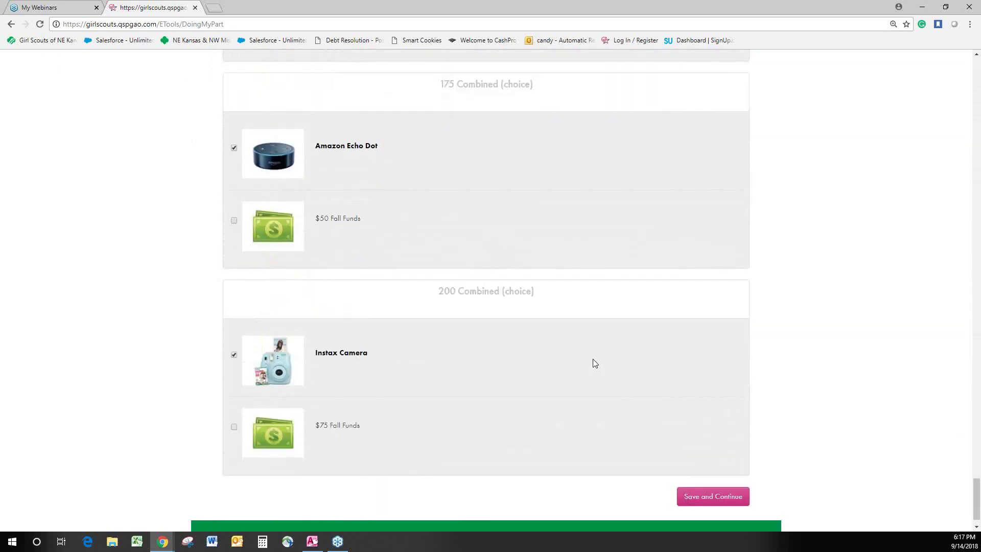
scroll(741, 414, up, 15)
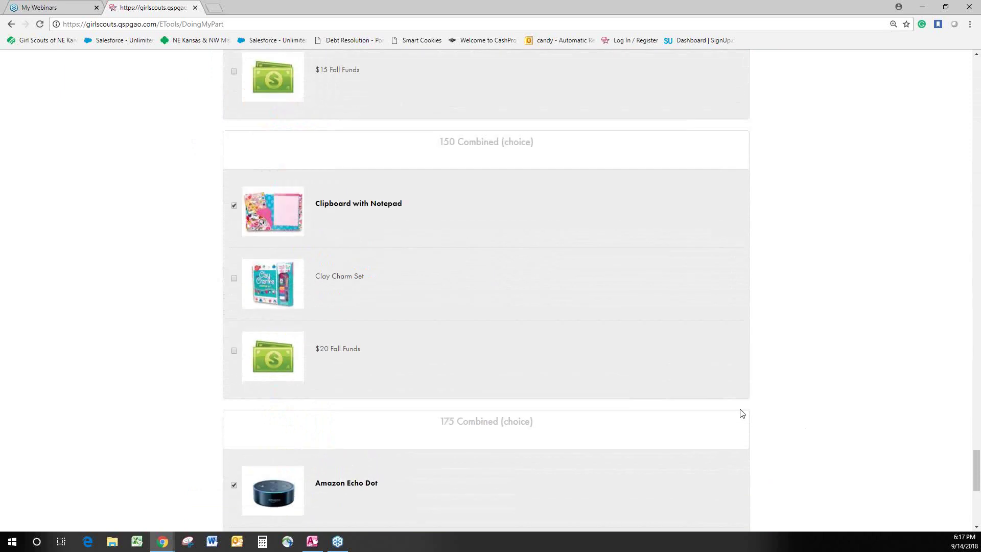
scroll(735, 432, up, 20)
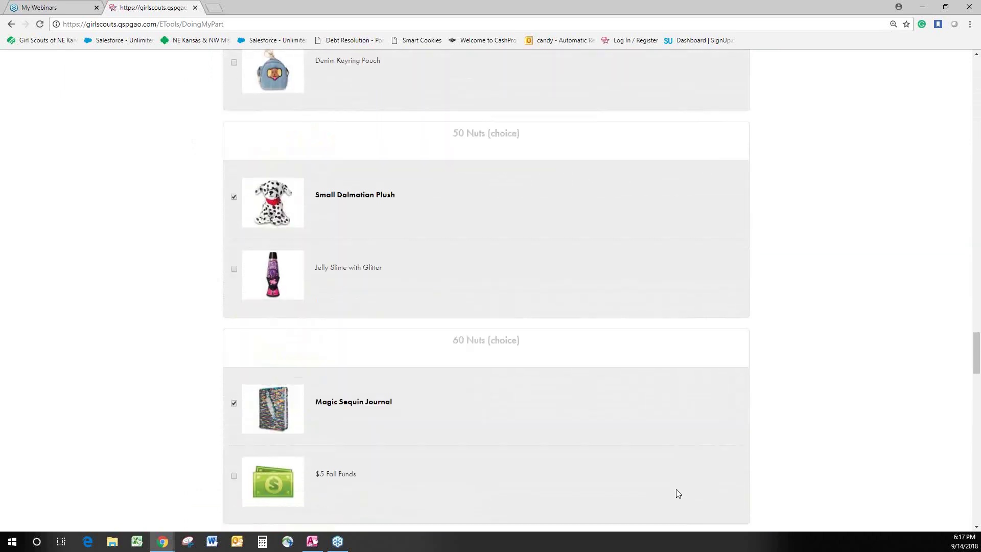
scroll(806, 322, up, 20)
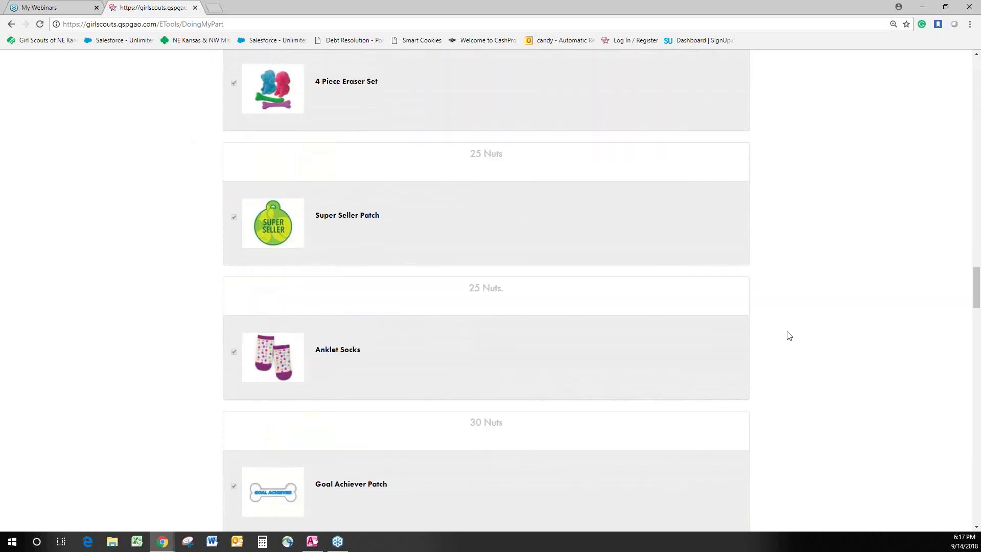
Return to the start of the Select Rewards page and review the fixed rewards from 2 Mags to 8 Mags.
scroll(689, 385, up, 20)
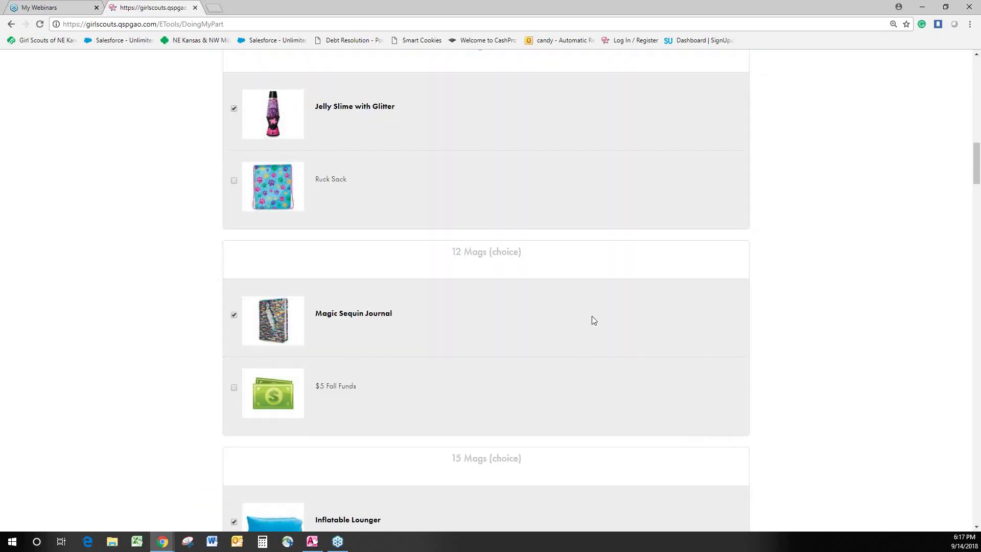
scroll(703, 264, up, 6)
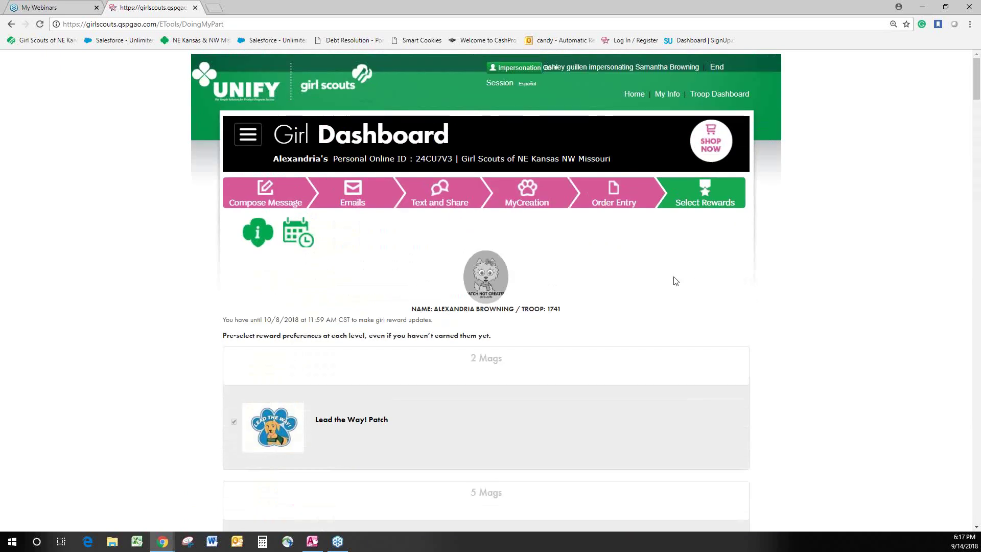
scroll(639, 296, down, 2)
scroll(629, 276, down, 2)
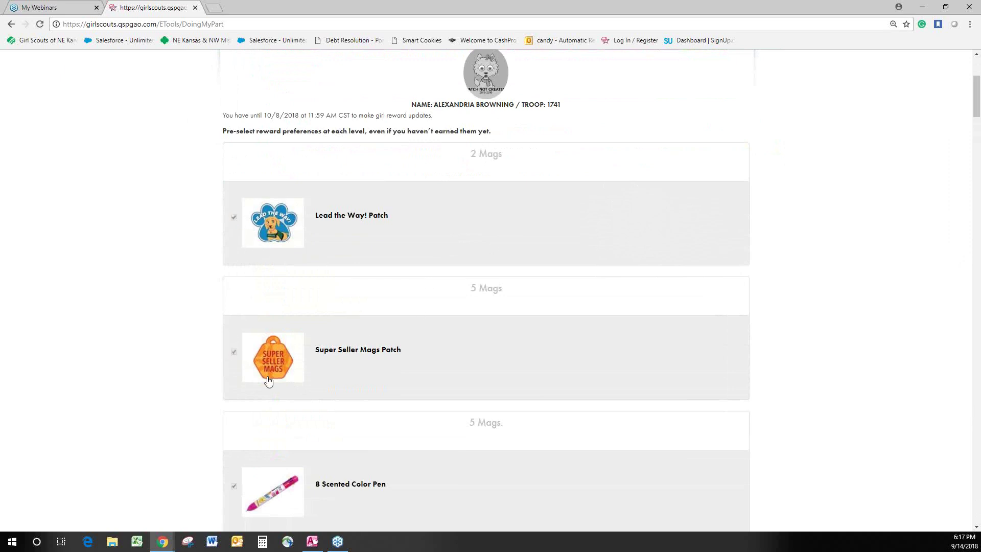
scroll(267, 377, down, 3)
scroll(241, 440, down, 2)
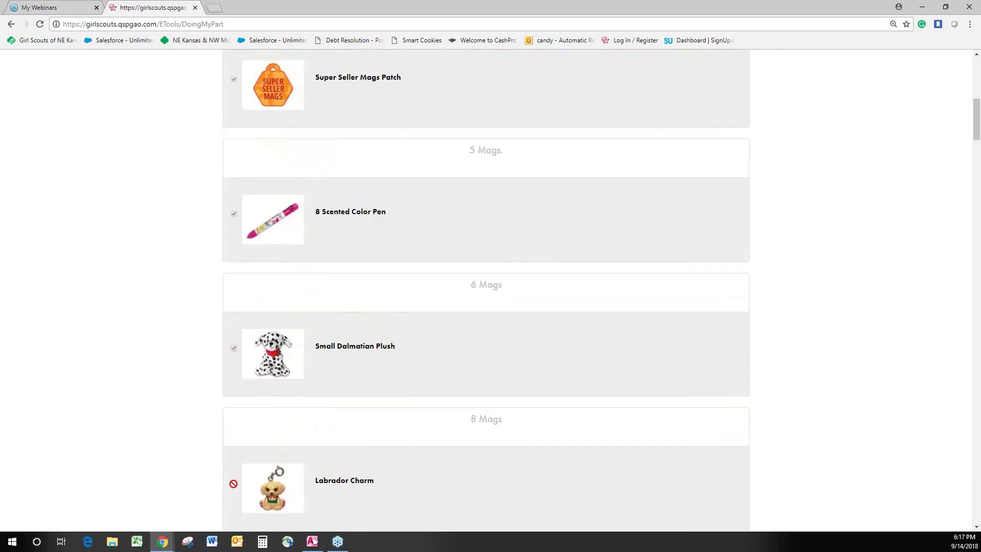
scroll(217, 412, down, 4)
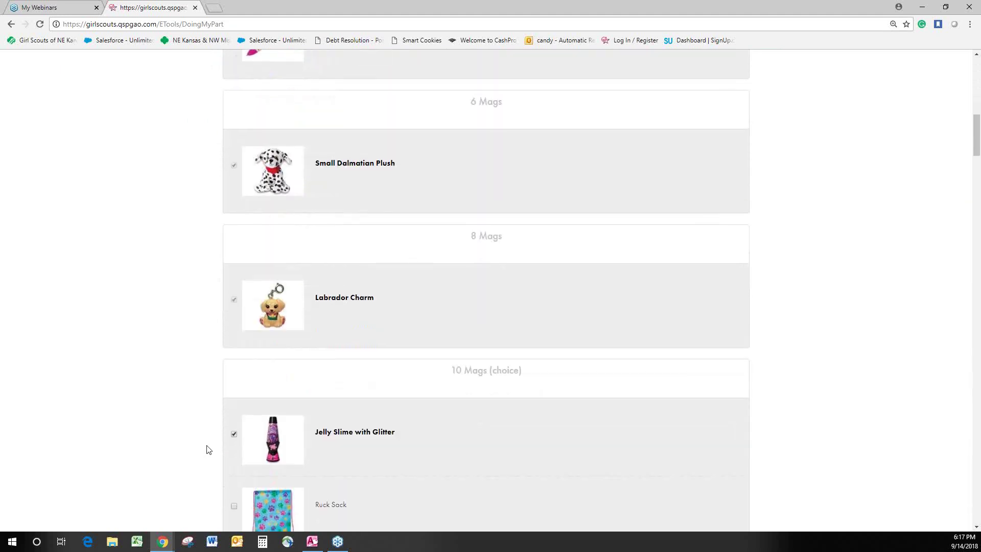
Try Ruck Sack as the 10 Mags choice, and reselect Jelly Slime with Glitter.
scroll(215, 409, down, 2)
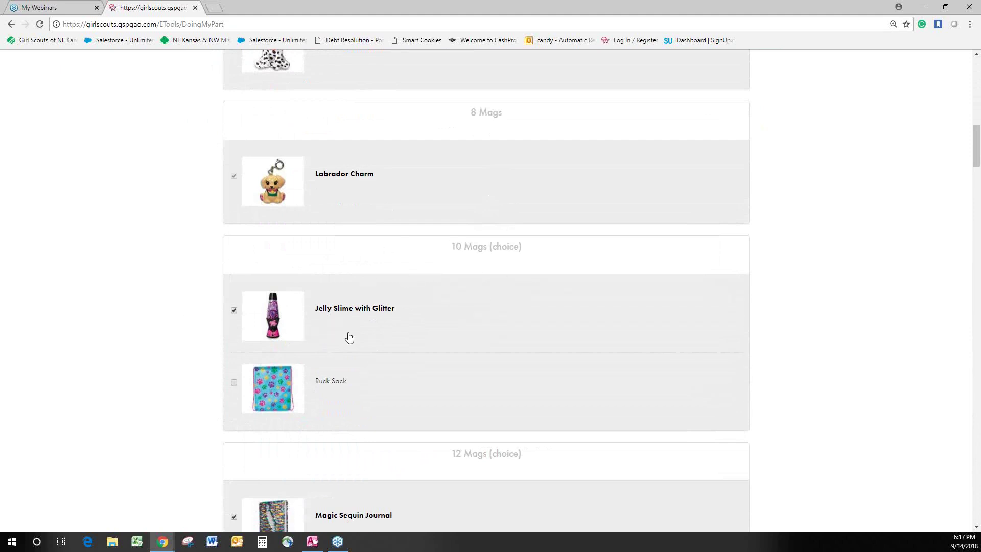
click(234, 385)
click(234, 310)
Look through the magazine, online and nut reward levels up to 50 Nuts, and return to the start of the rewards list.
scroll(220, 282, down, 2)
scroll(226, 284, down, 9)
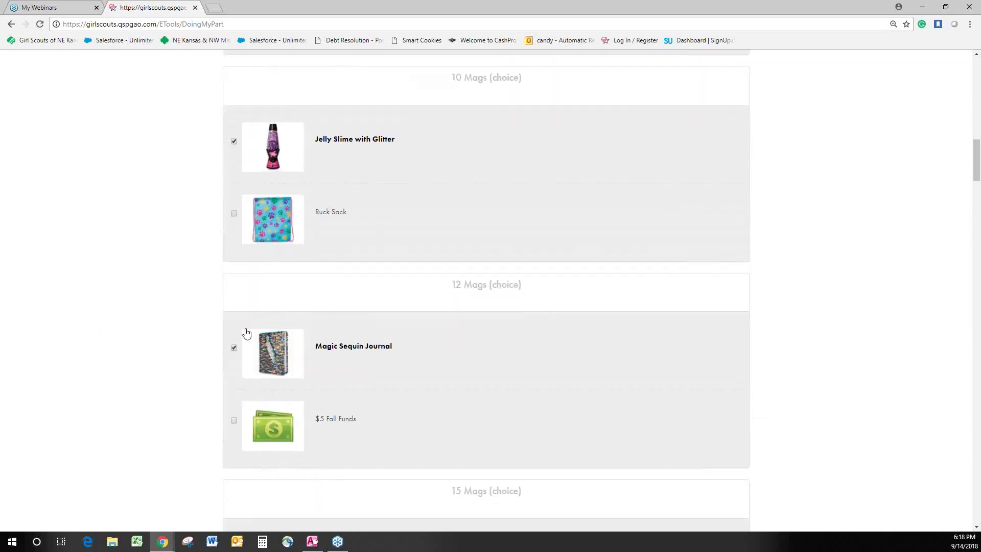
scroll(458, 330, up, 8)
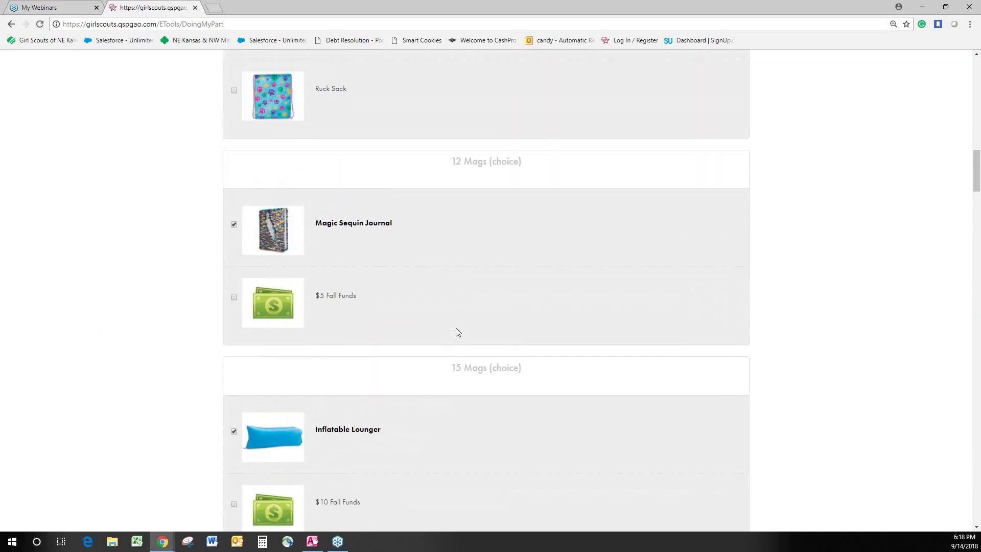
scroll(454, 350, down, 9)
scroll(480, 319, down, 8)
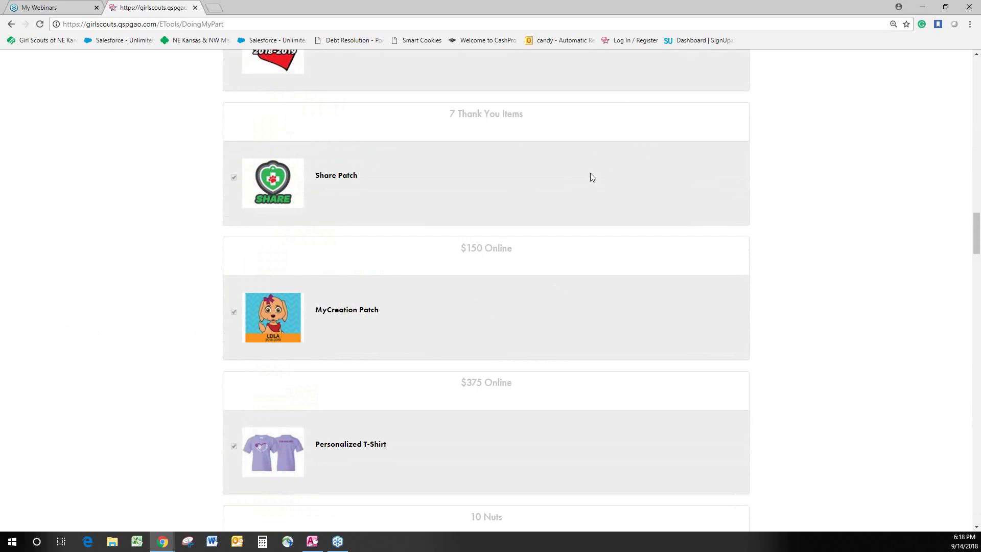
scroll(611, 230, down, 15)
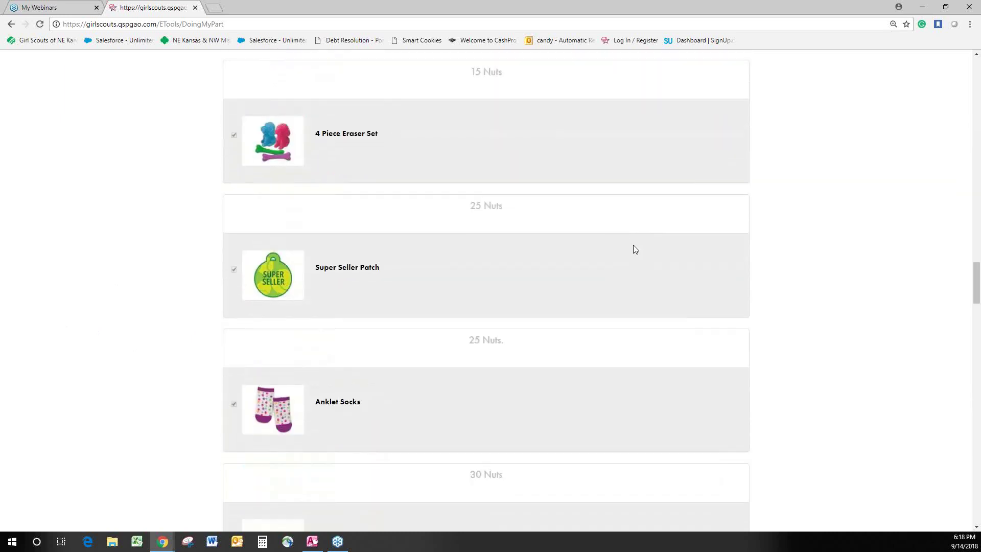
scroll(727, 321, down, 8)
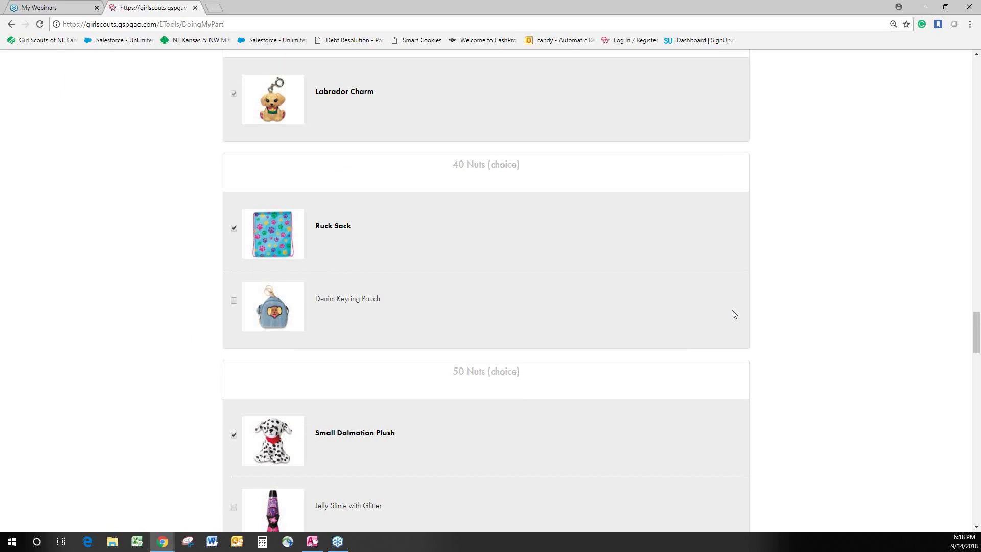
scroll(728, 312, up, 20)
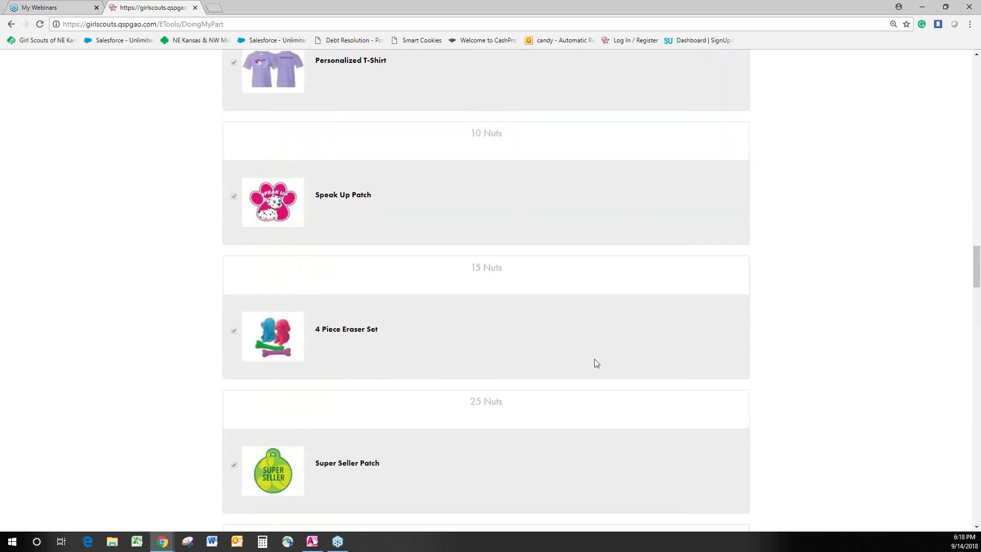
scroll(618, 294, up, 19)
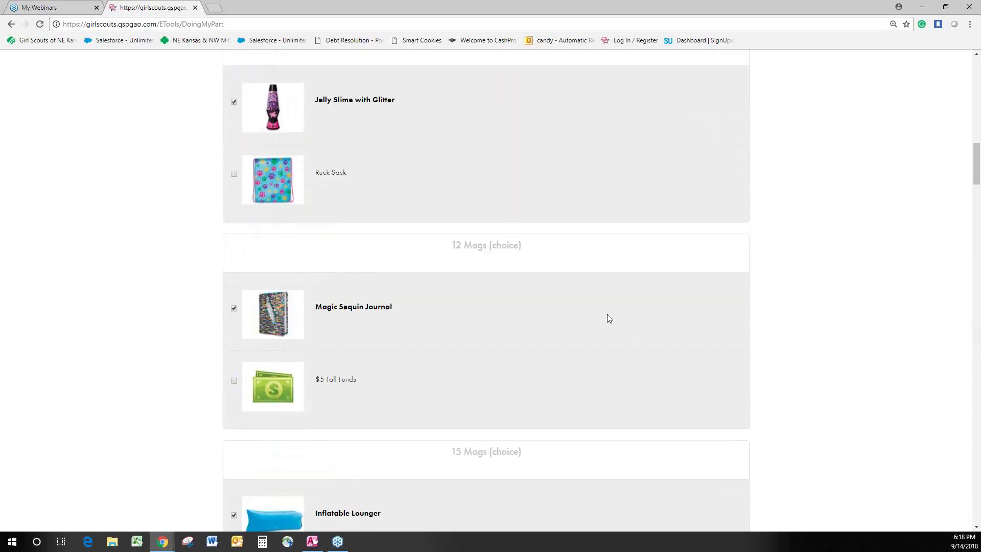
scroll(612, 320, up, 14)
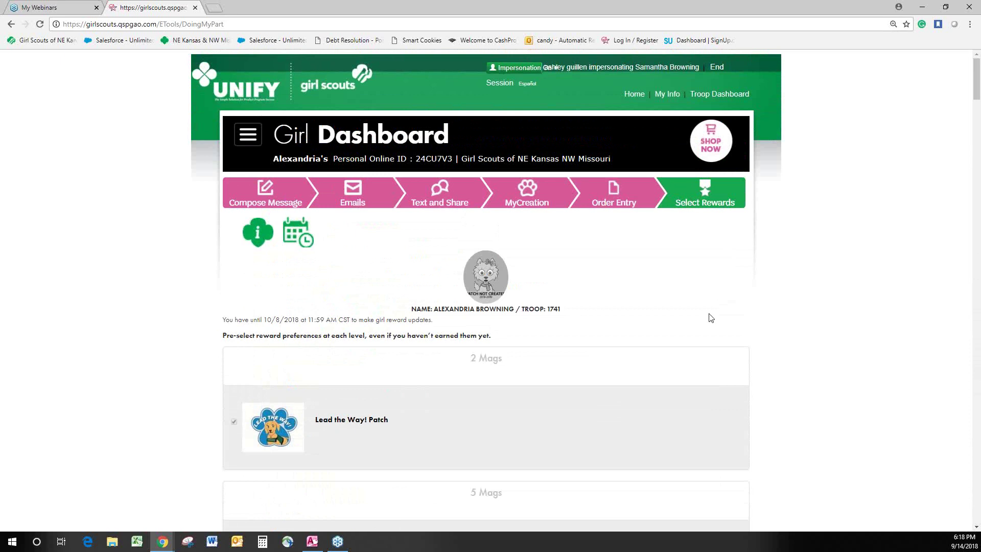
Open the Girl Dashboard home page and look over its email, text and share, sales tracking and MyCreation shortcuts.
click(247, 139)
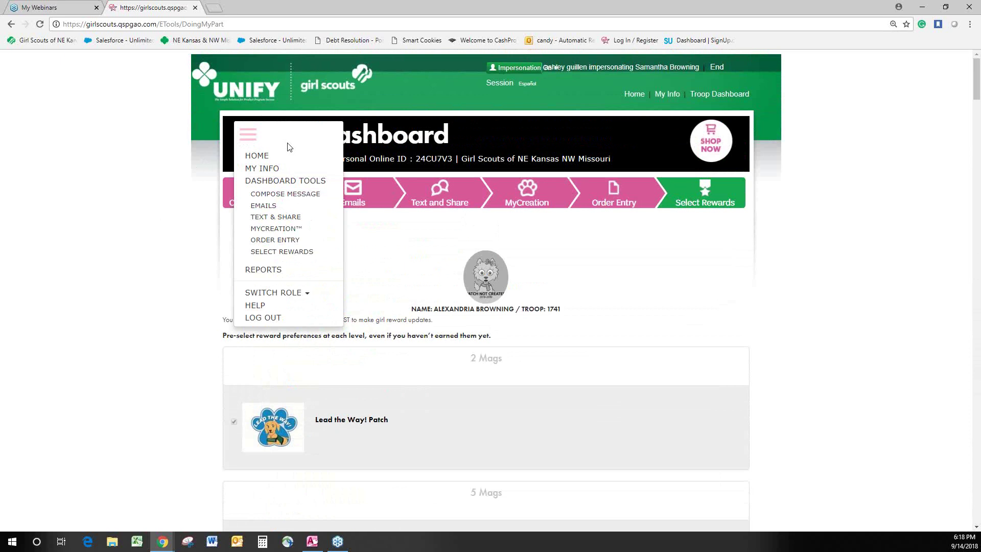
click(261, 157)
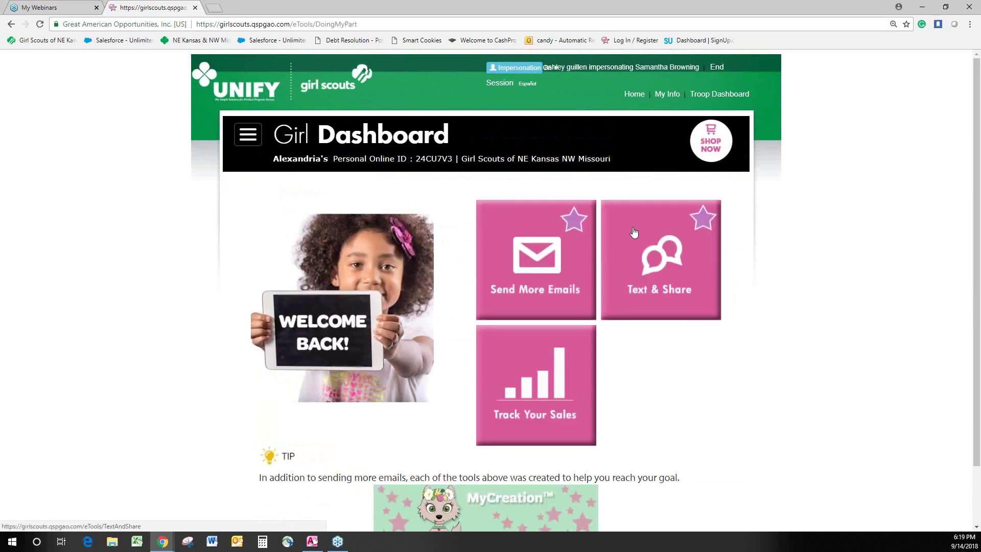
scroll(688, 355, down, 2)
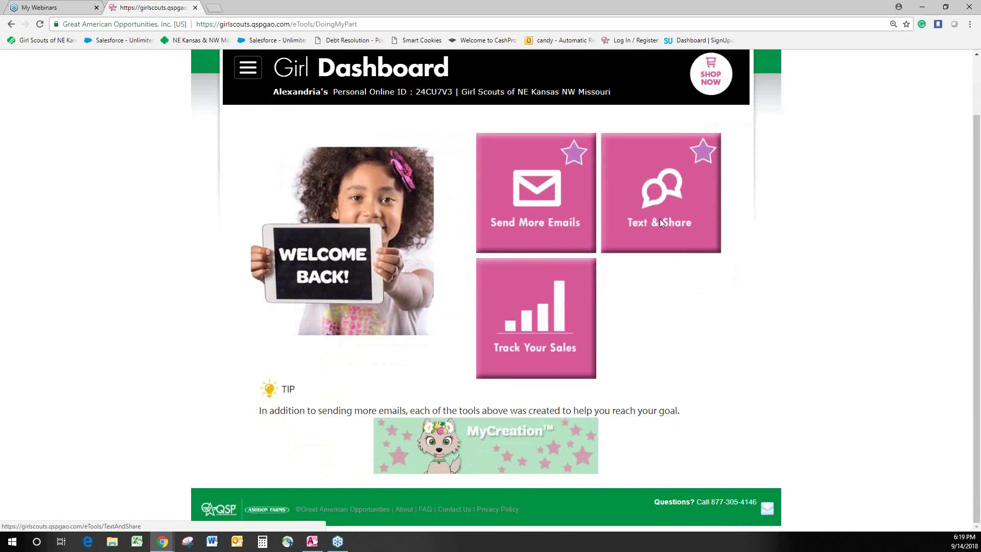
Open the Reports page and review the list of girl reports.
click(248, 67)
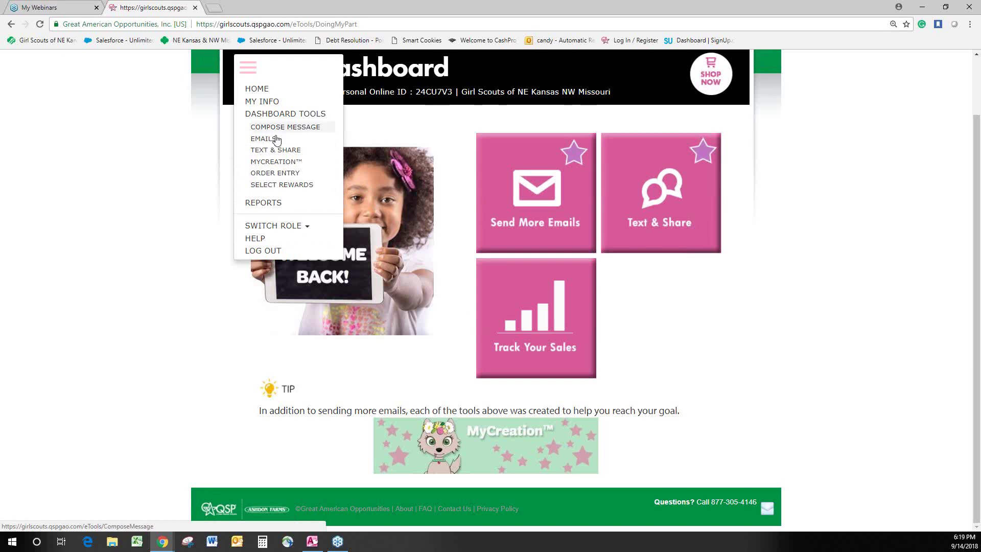
click(272, 205)
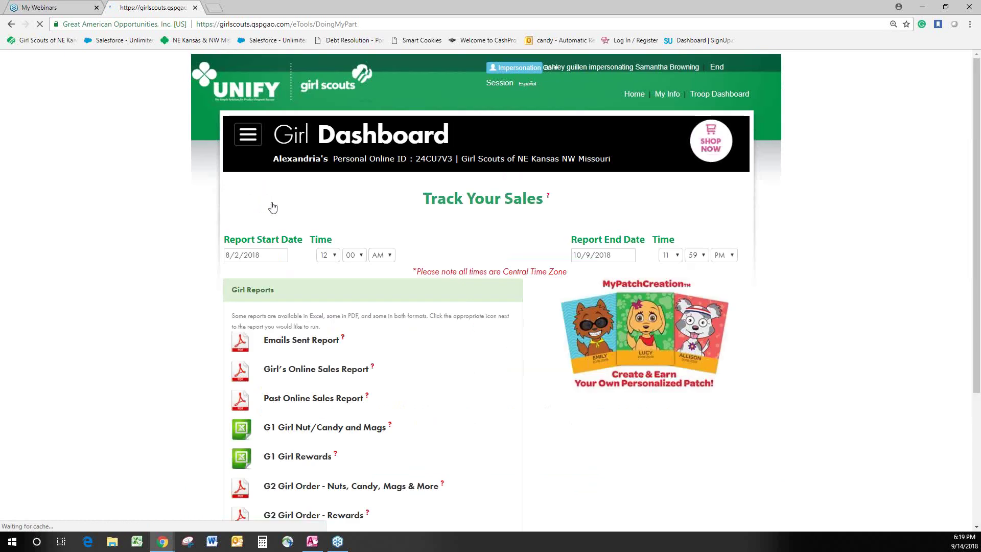
scroll(200, 311, down, 2)
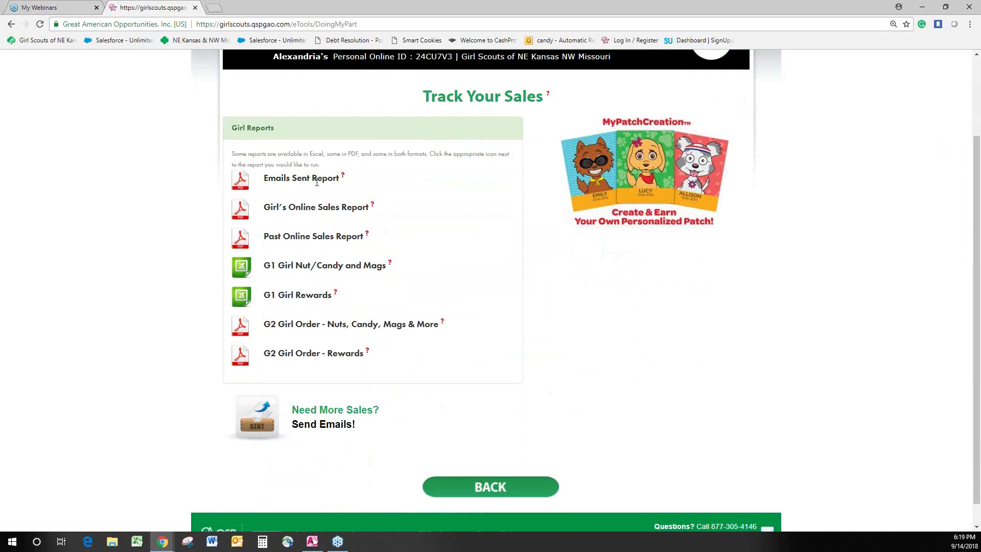
mouse_move(299, 191)
scroll(156, 265, up, 1)
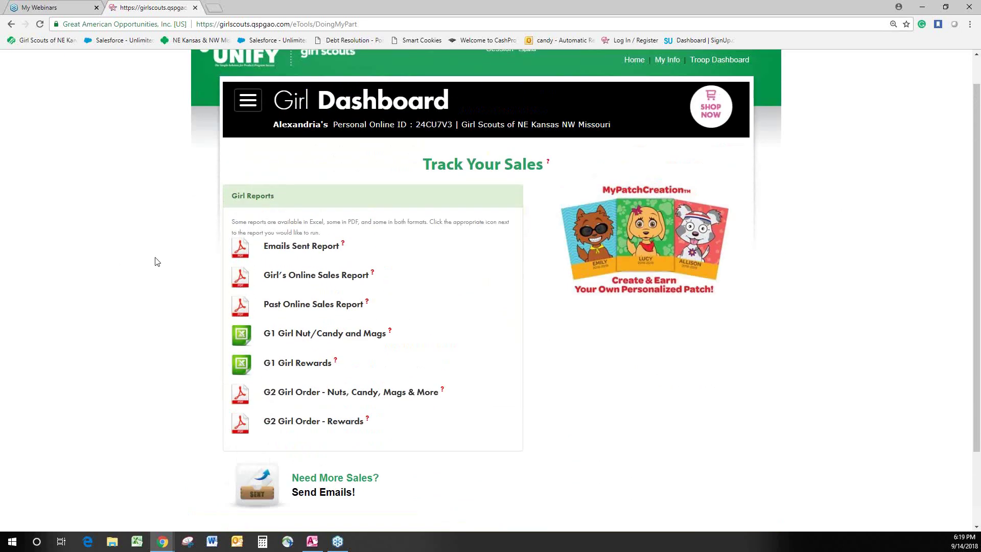
Check where Reports is listed in the dashboard navigation, and view the help hints beside the Emails Sent and Past Online Sales reports.
click(250, 101)
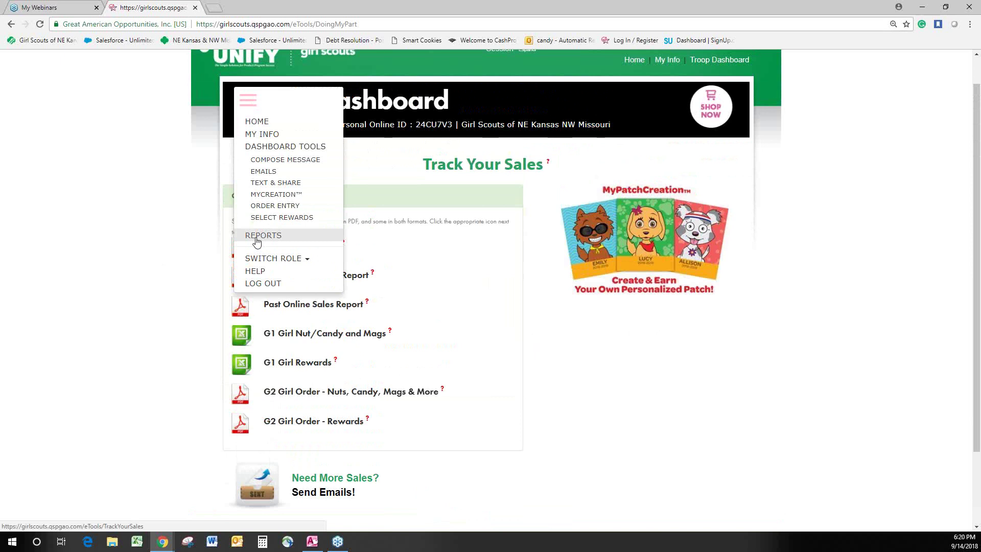
click(169, 318)
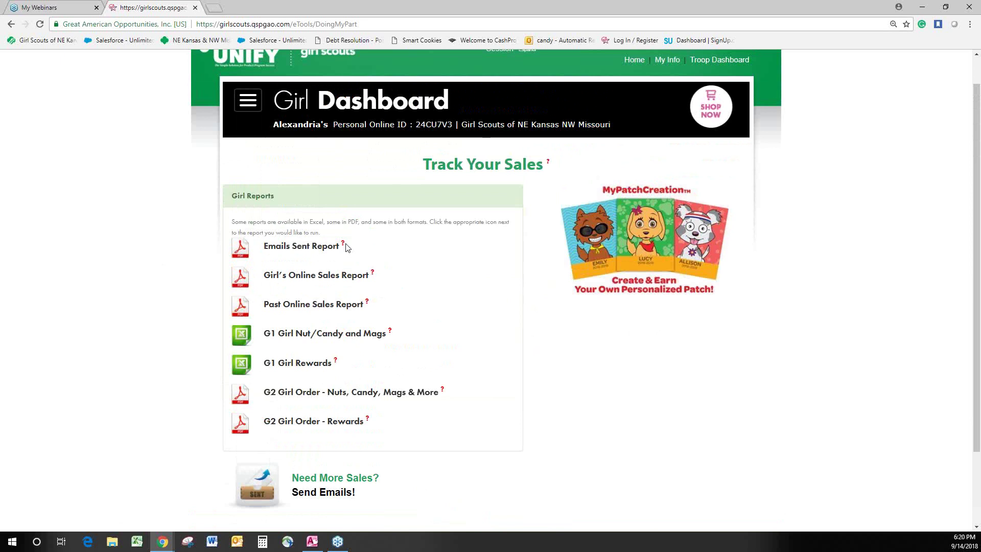
mouse_move(342, 244)
mouse_move(368, 304)
scroll(823, 256, up, 1)
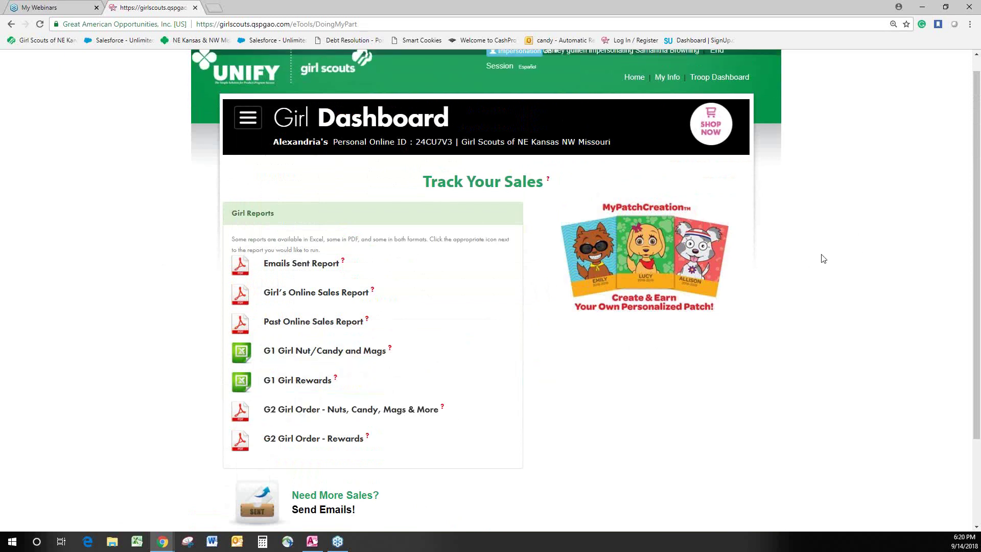
Review the Switch Role options, view the Switch Girl Scout page, and return to the Track Your Sales page.
click(251, 139)
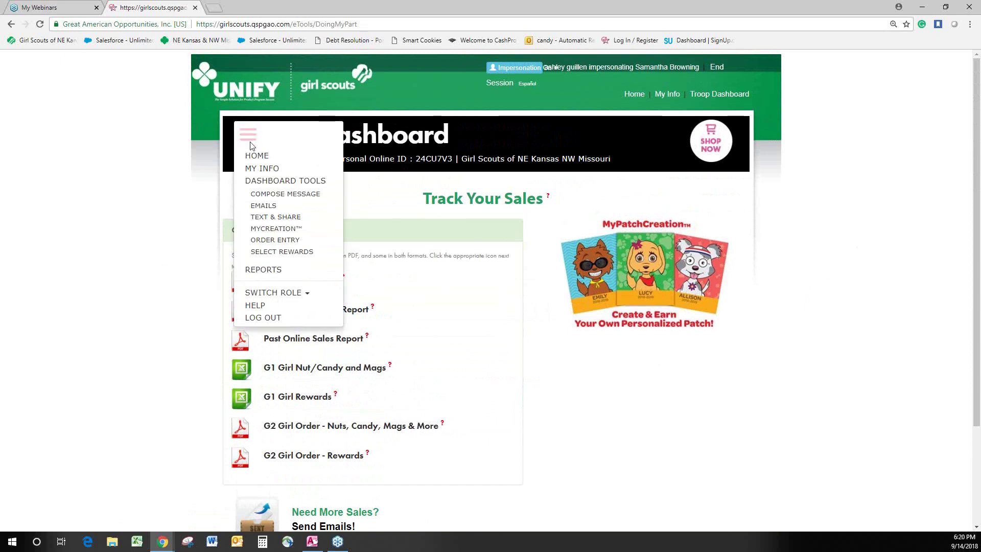
click(286, 293)
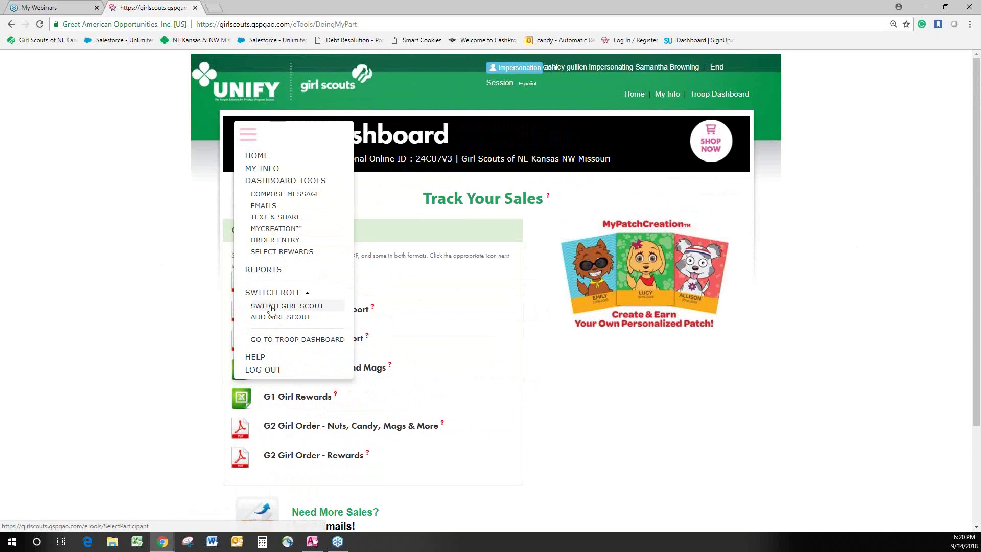
click(187, 318)
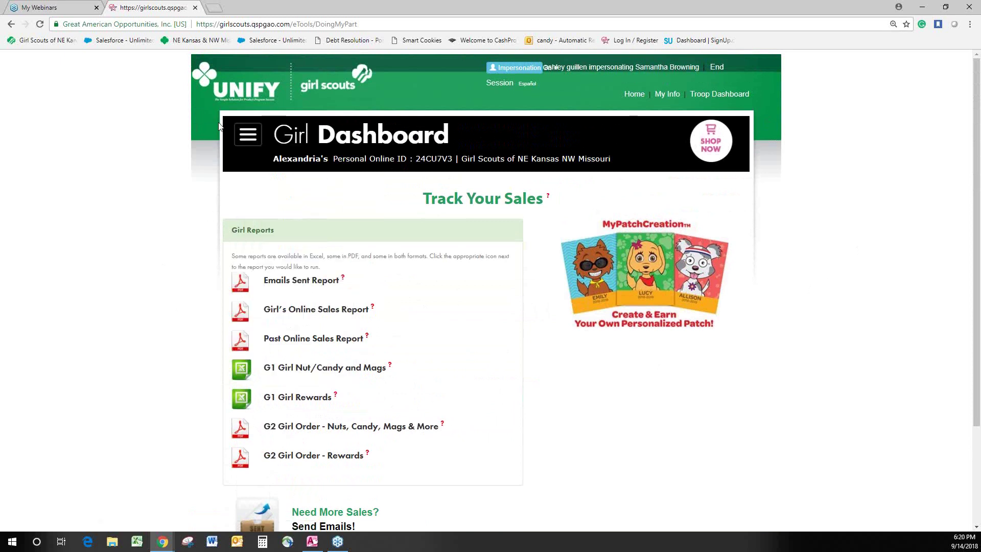
click(253, 136)
click(262, 292)
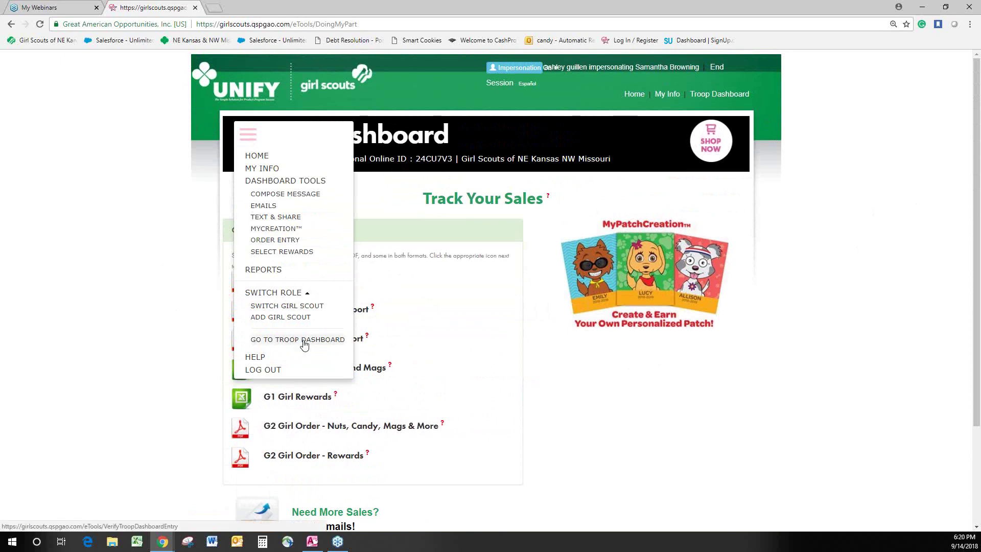
click(296, 308)
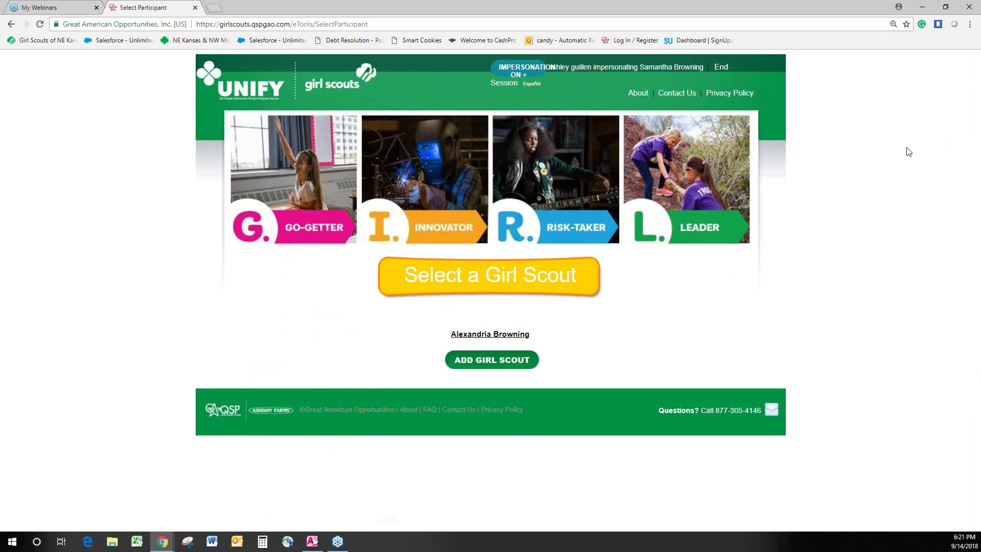
click(11, 25)
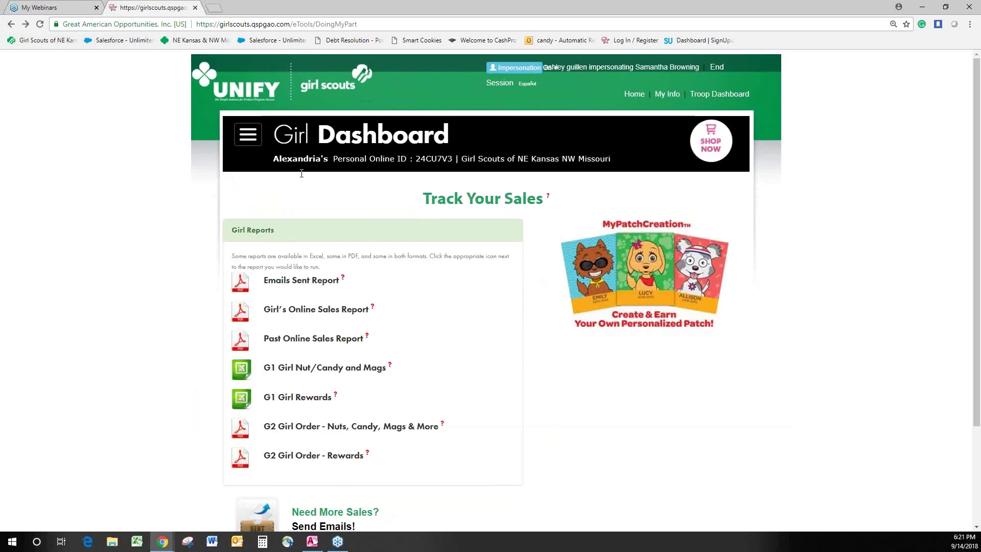
Open the My Info page to view the parent and Girl Scout account details.
click(249, 136)
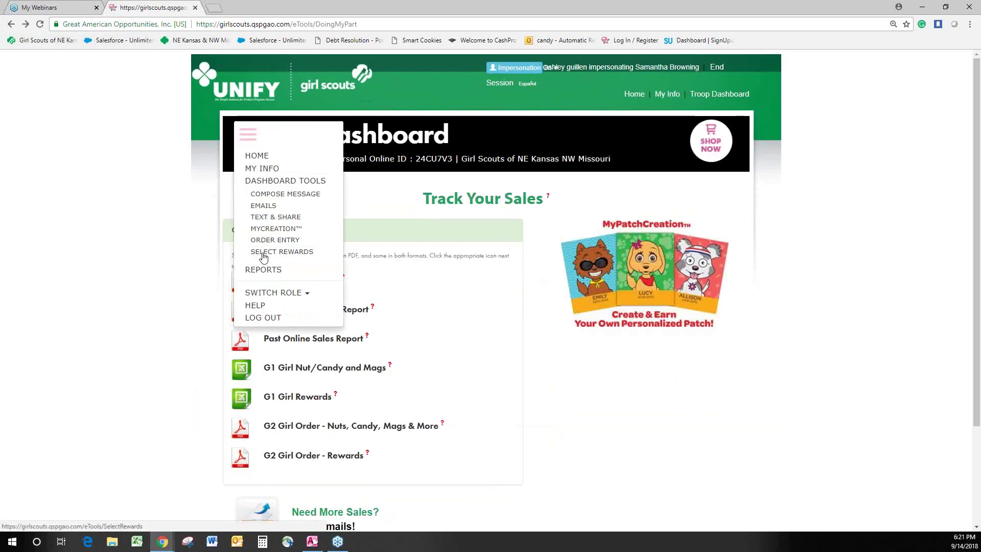
click(219, 272)
click(252, 138)
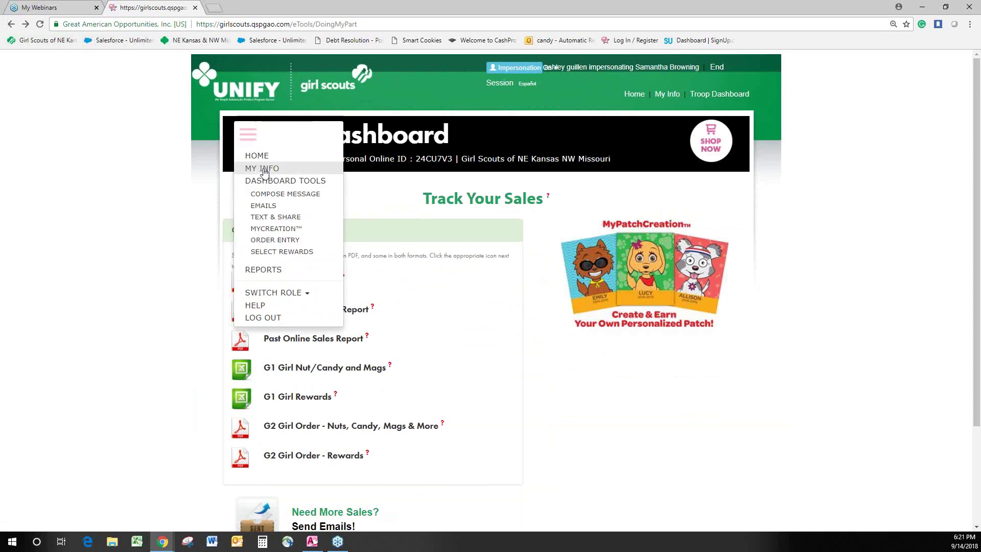
click(264, 169)
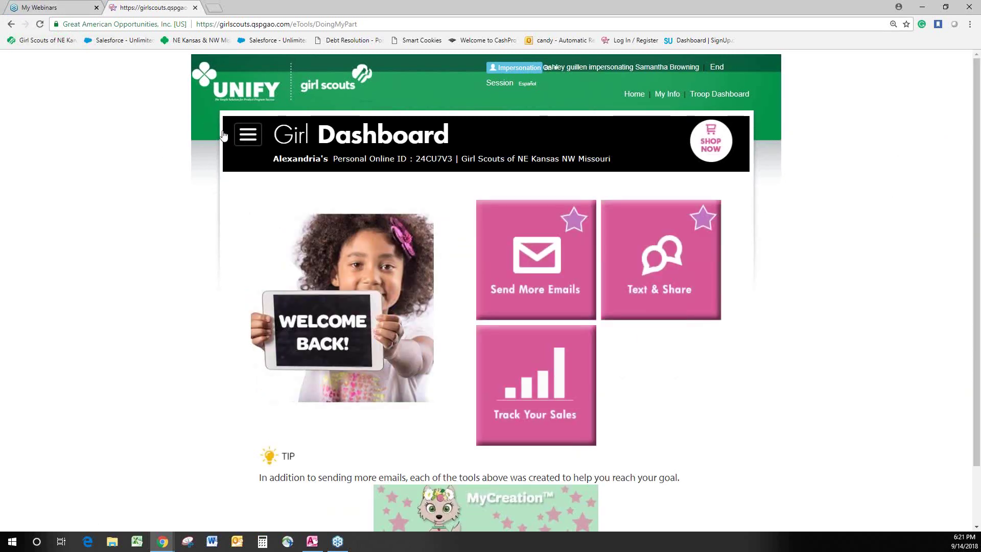
click(248, 135)
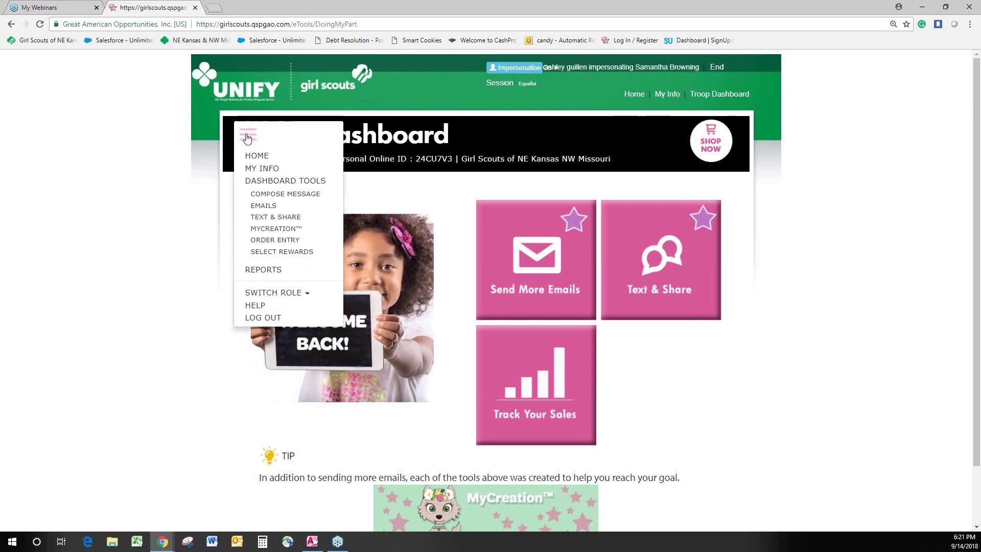
click(263, 169)
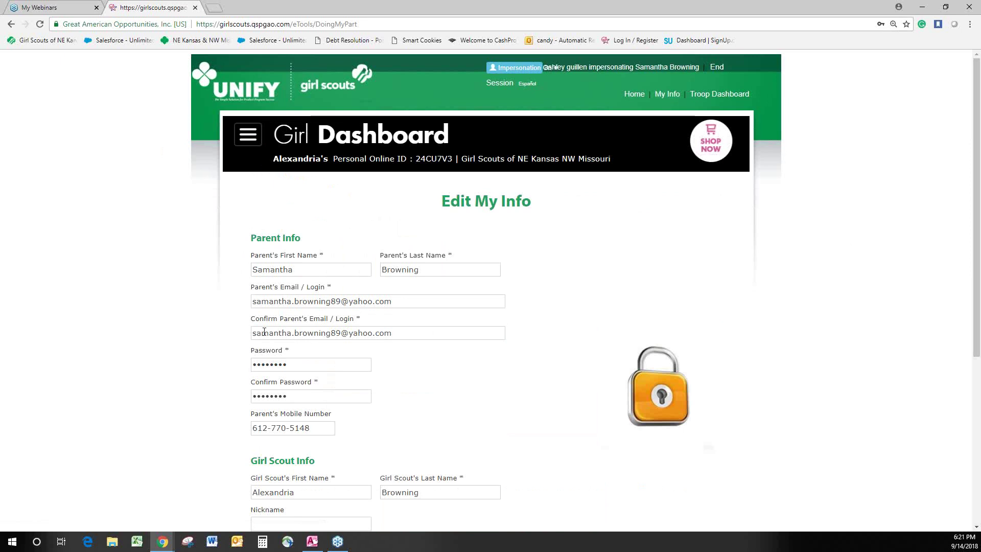
Review the parent and Girl Scout details on the My Info page, and return to the dashboard home page.
scroll(276, 335, down, 5)
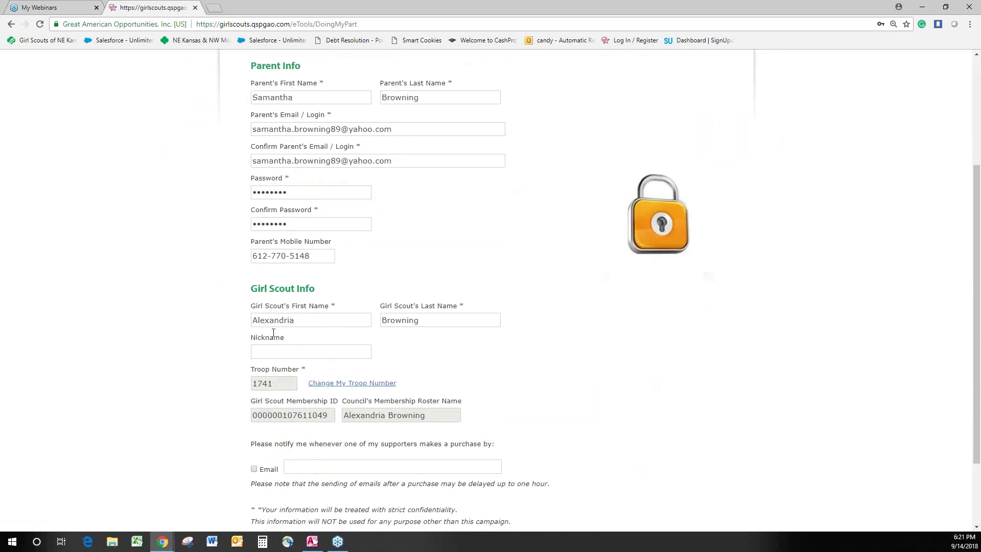
scroll(284, 341, up, 5)
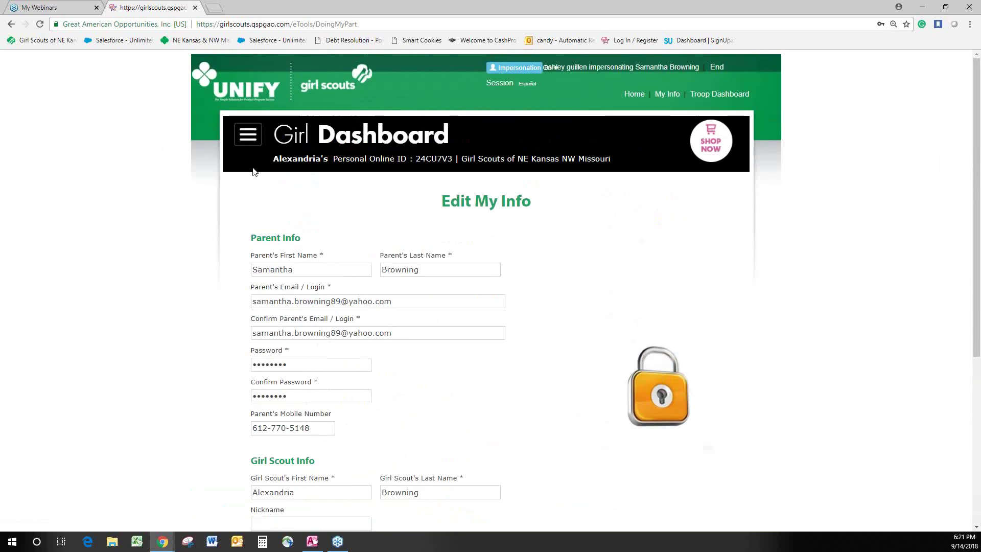
click(248, 134)
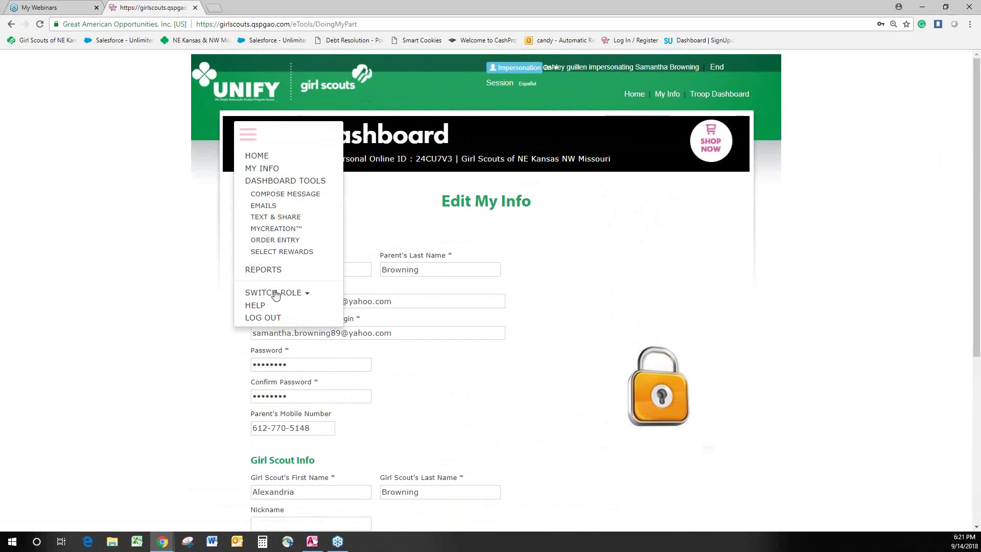
click(266, 168)
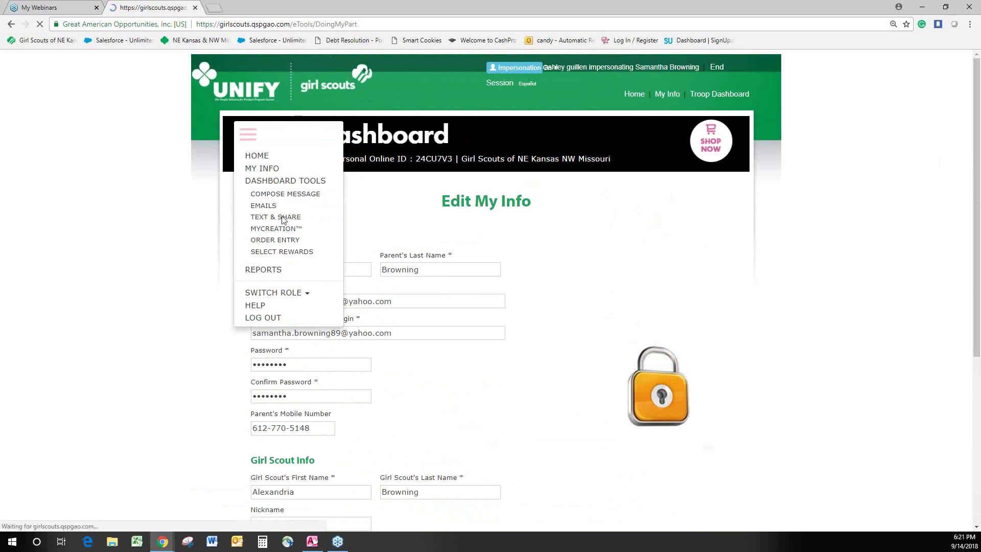
click(250, 137)
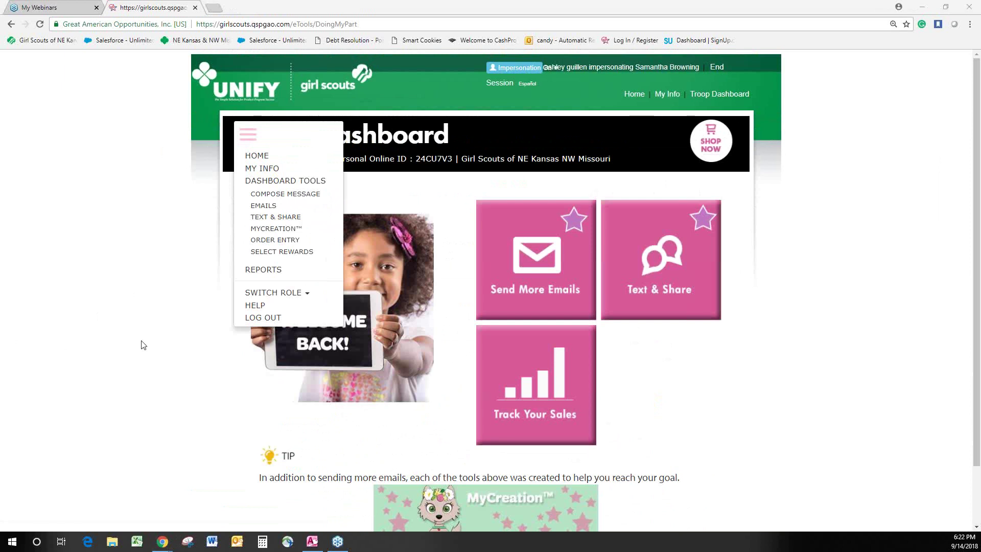
click(883, 264)
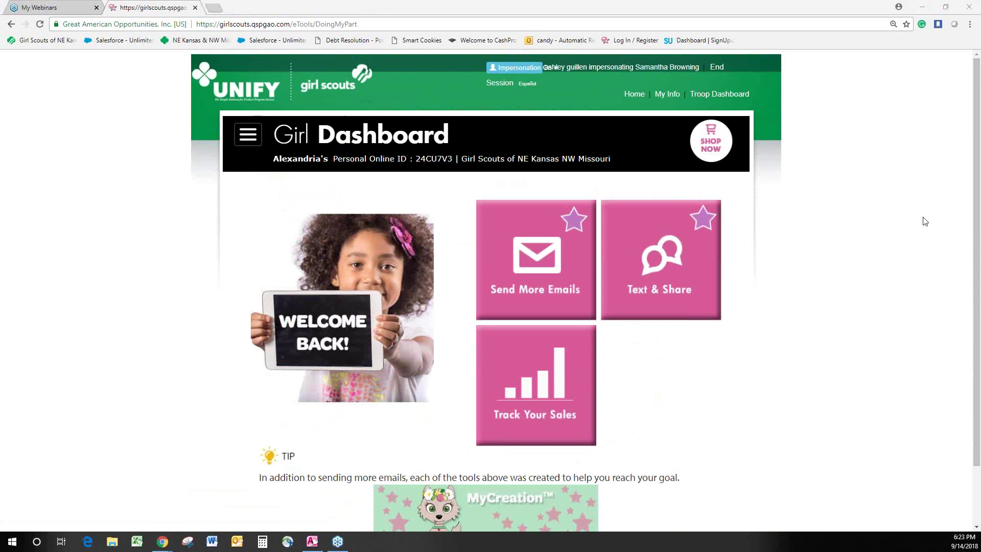
click(821, 189)
click(247, 136)
click(831, 361)
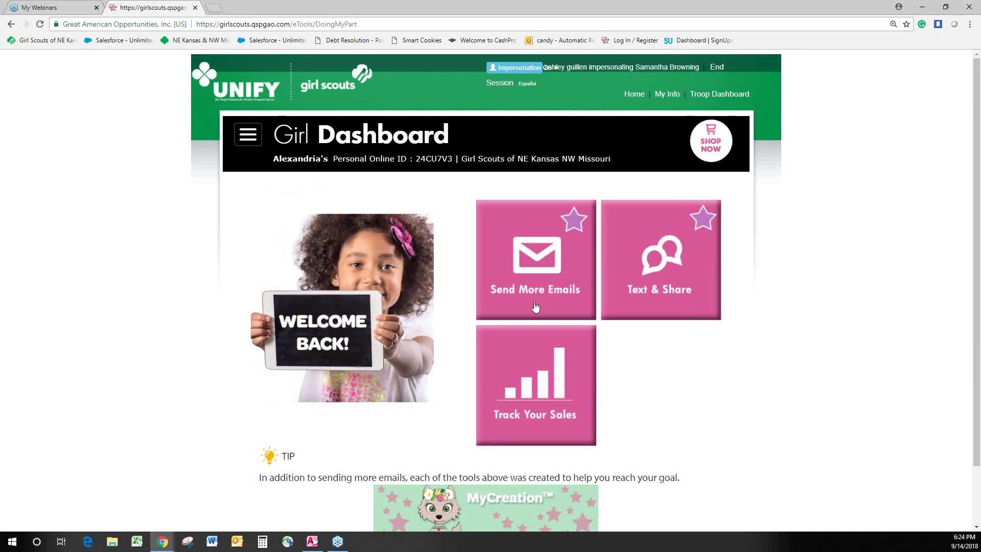
Open the Switch Girl Scout page from the role options, and continue to the Compose My Message page.
click(243, 138)
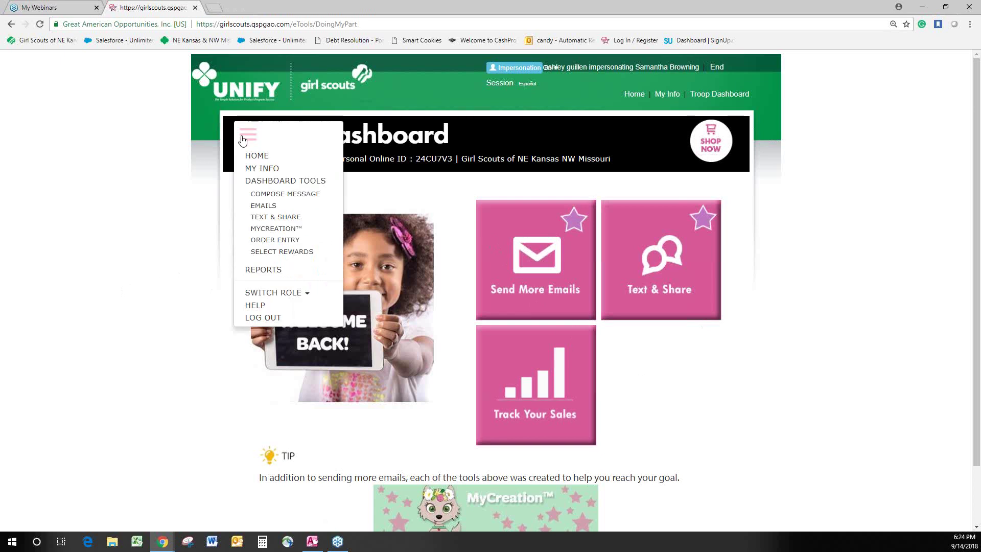
click(281, 292)
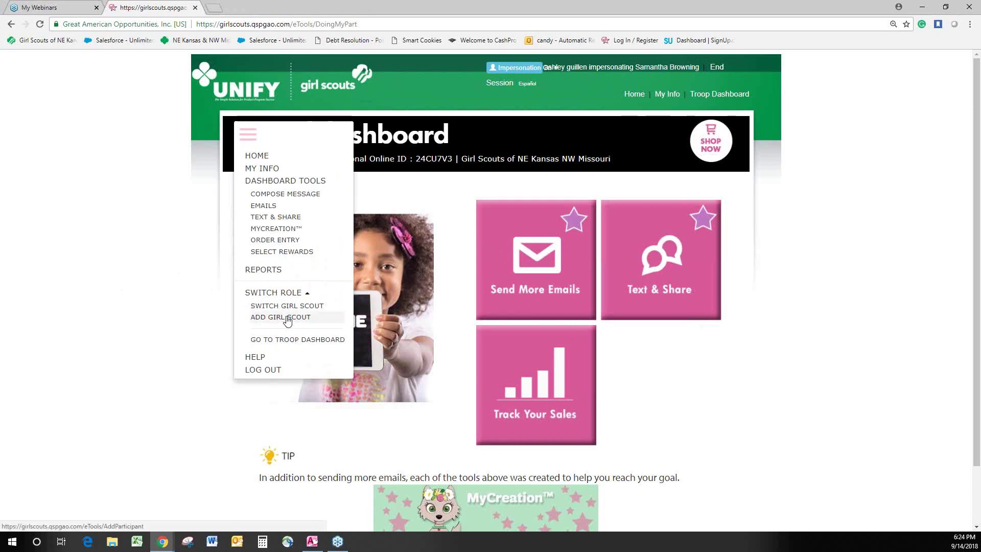
click(307, 308)
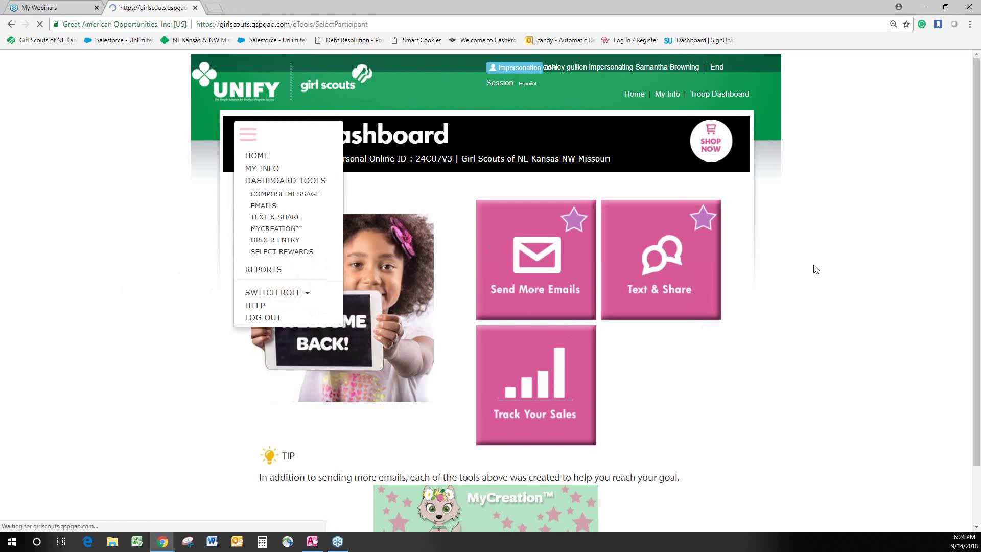
click(501, 338)
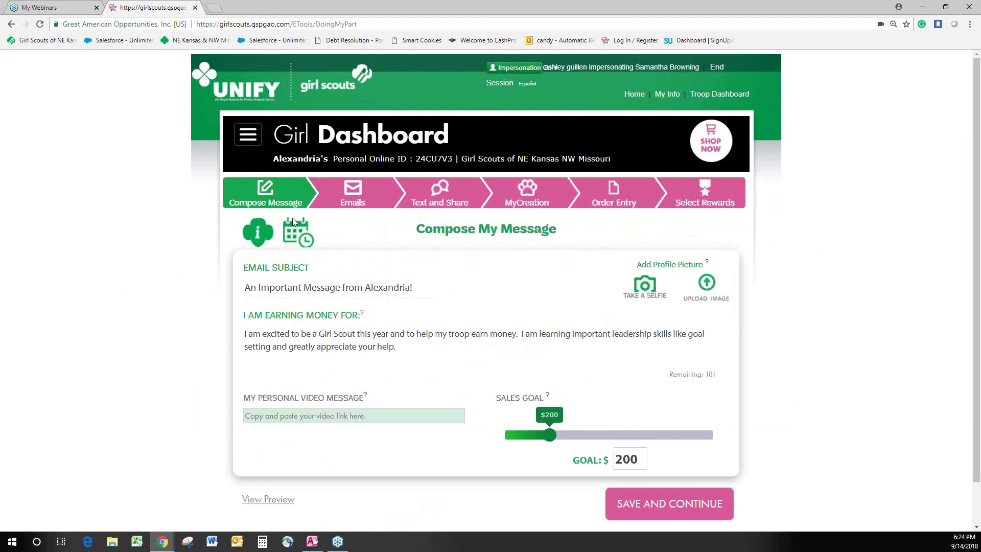
Open the information window above the message form and bring up the Online Training video list under Program Info.
click(257, 233)
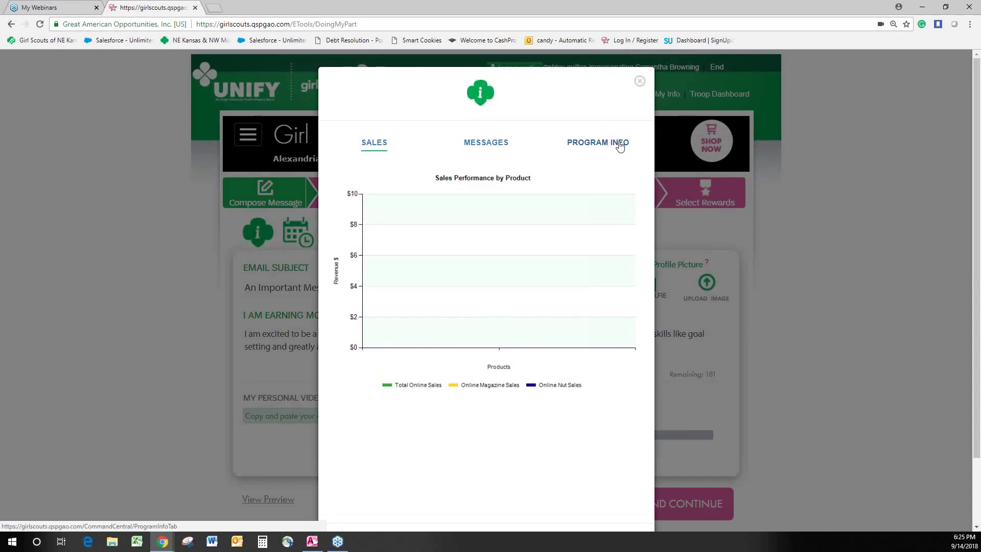
click(620, 145)
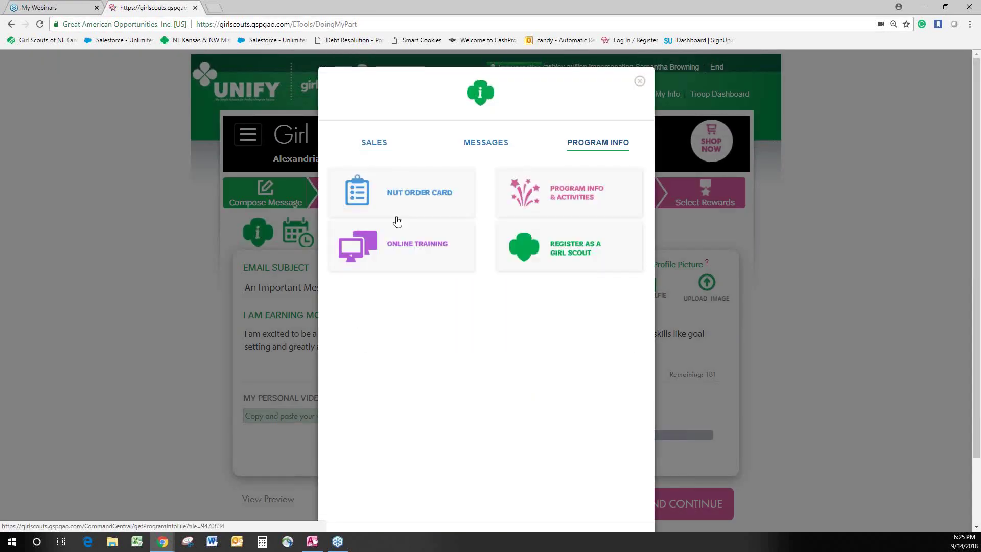
click(402, 247)
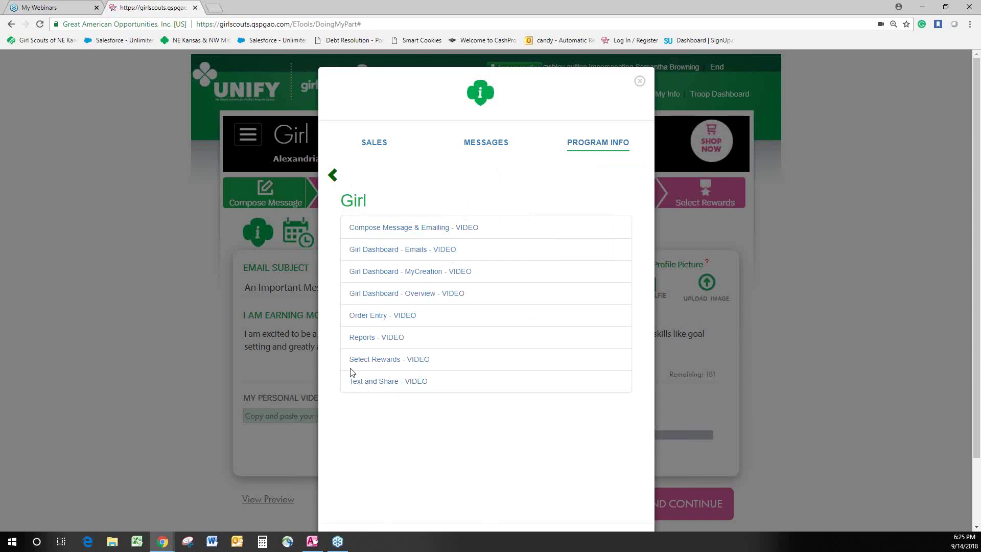
Play the Select Rewards training video with the sound muted, and close both the video and the information window.
click(386, 362)
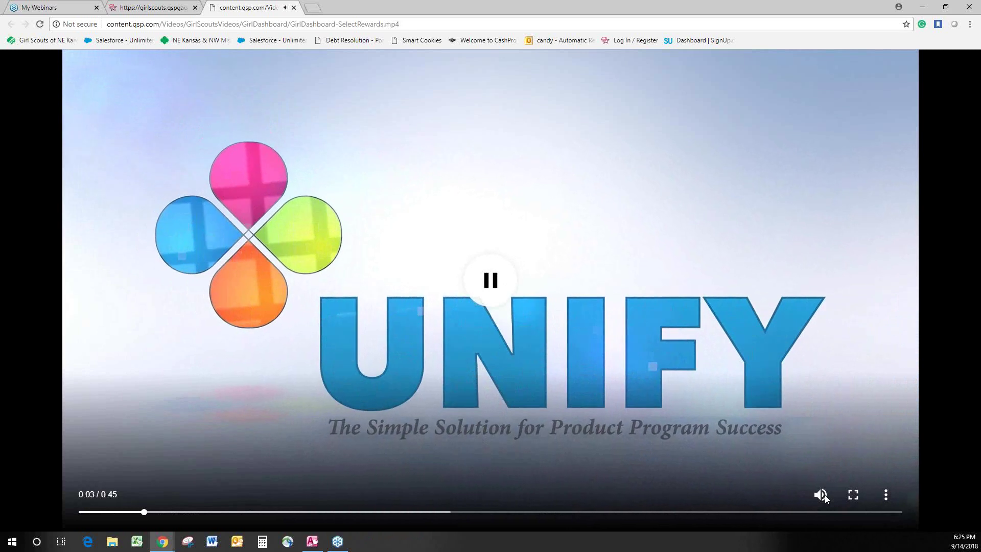
click(822, 494)
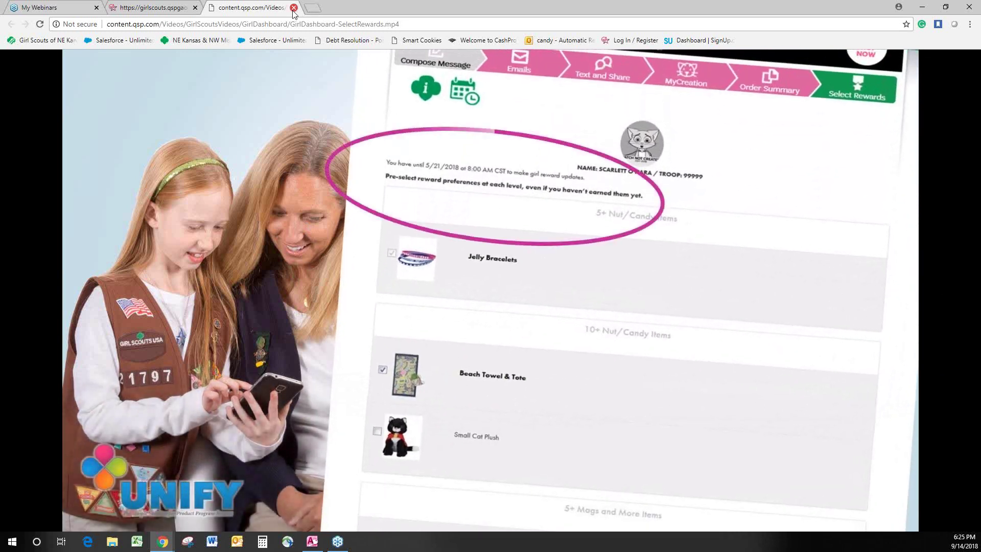
click(294, 8)
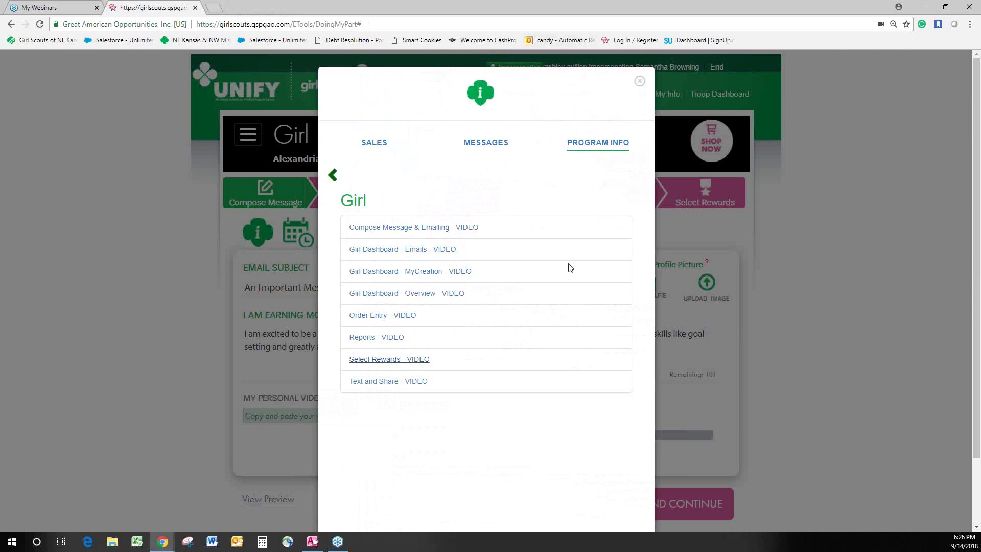
click(643, 83)
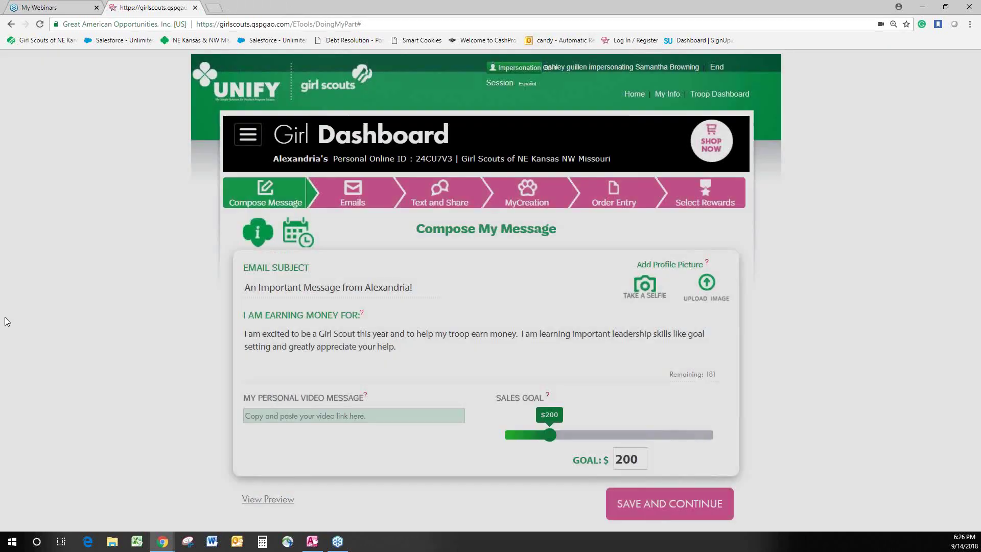